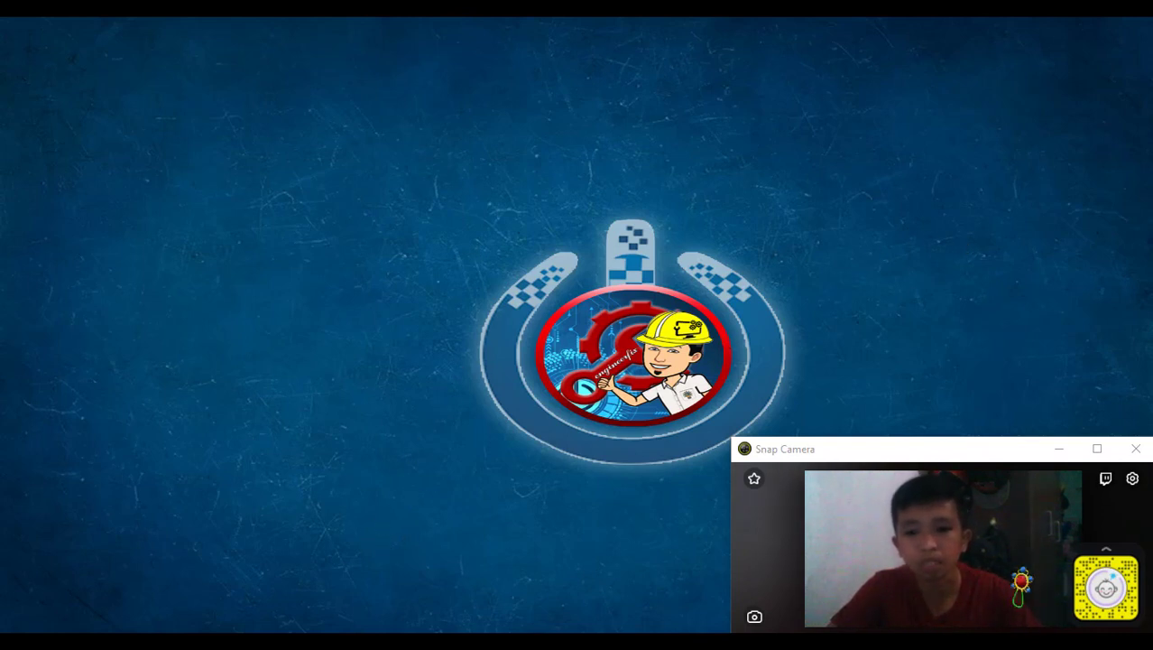
Bring Computer Parts and Its Functions.pptx to the front from the taskbar, keeping Snap Camera running.
click(309, 641)
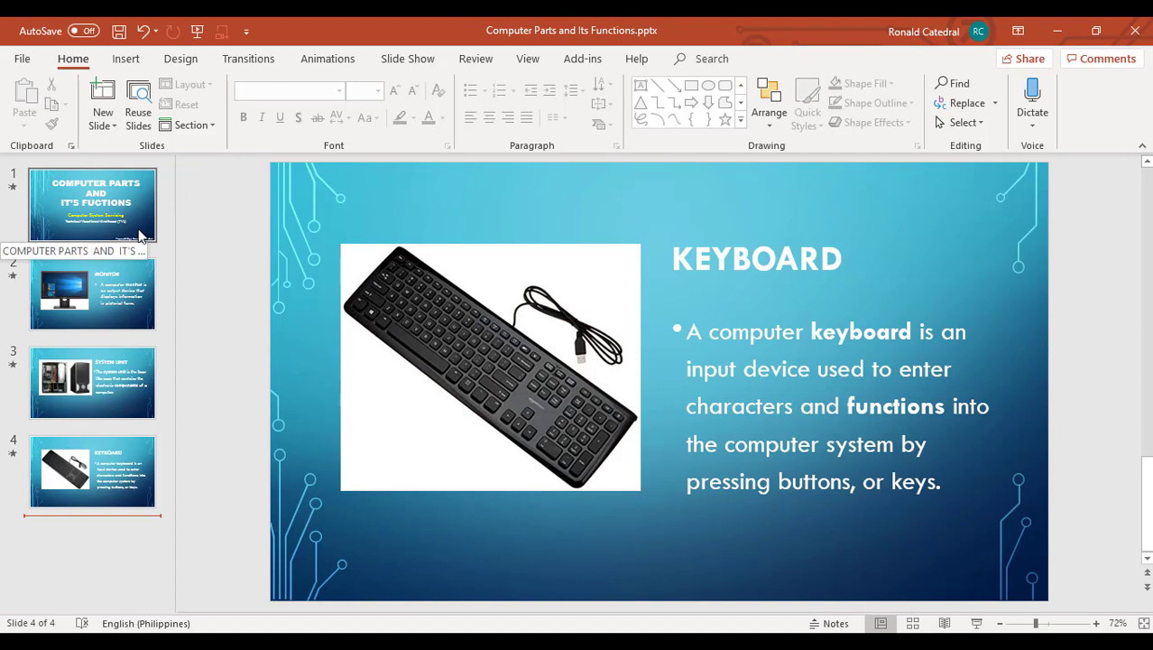
Select the title slide and launch Record Slide Show from the current slide.
click(112, 211)
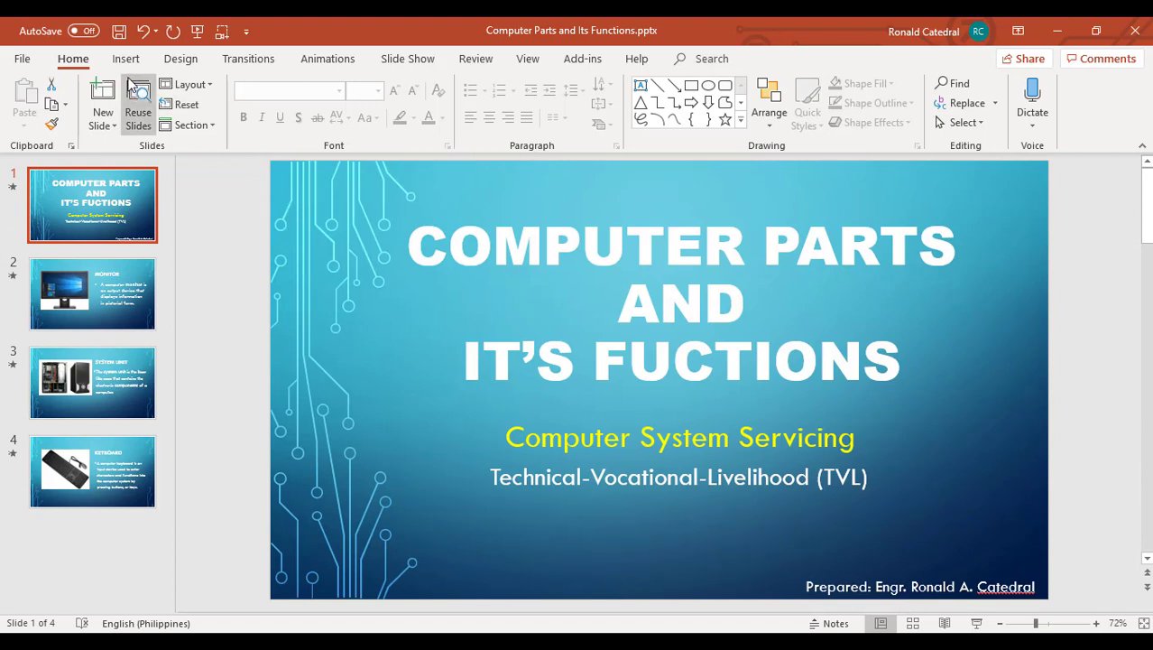
click(391, 60)
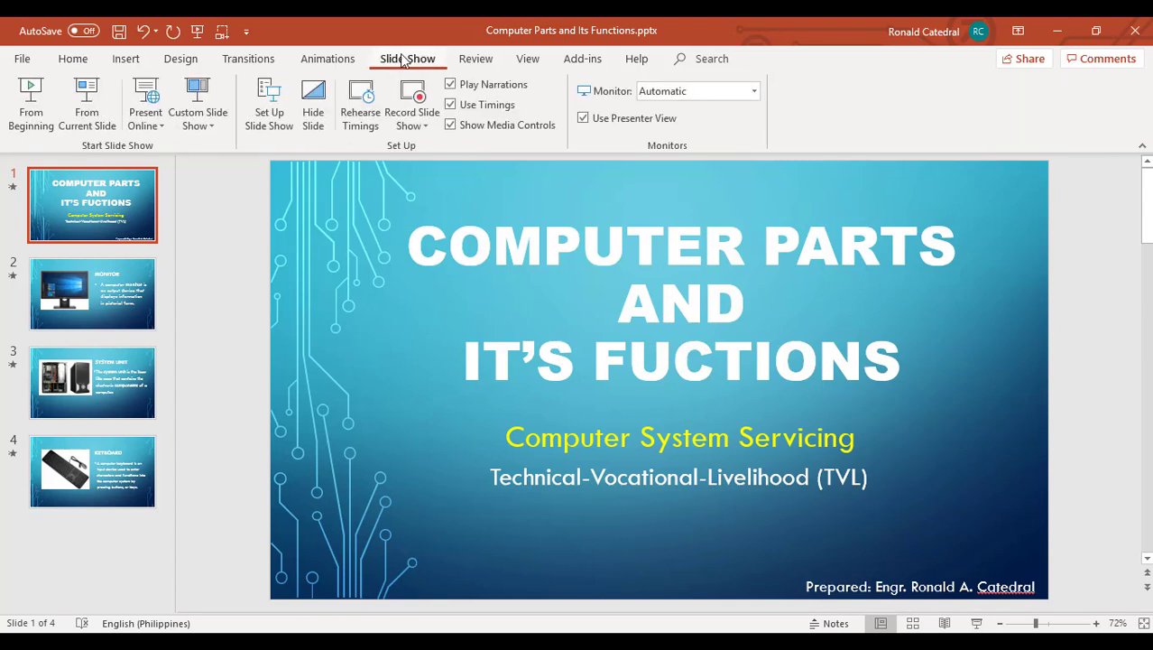
click(428, 123)
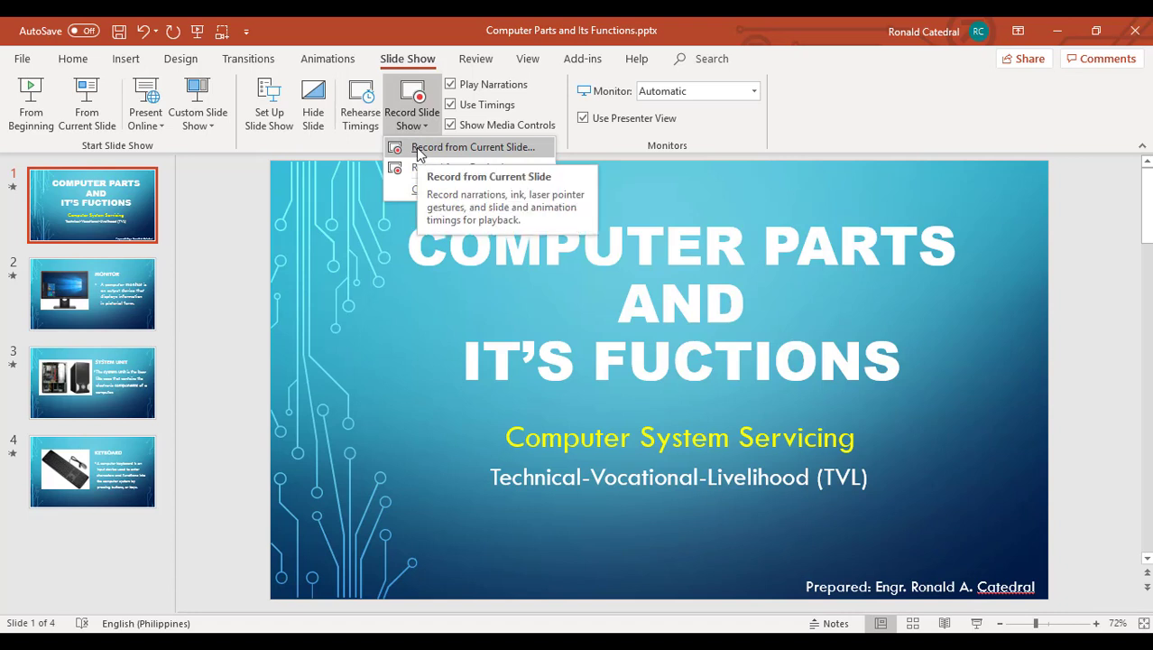
click(417, 150)
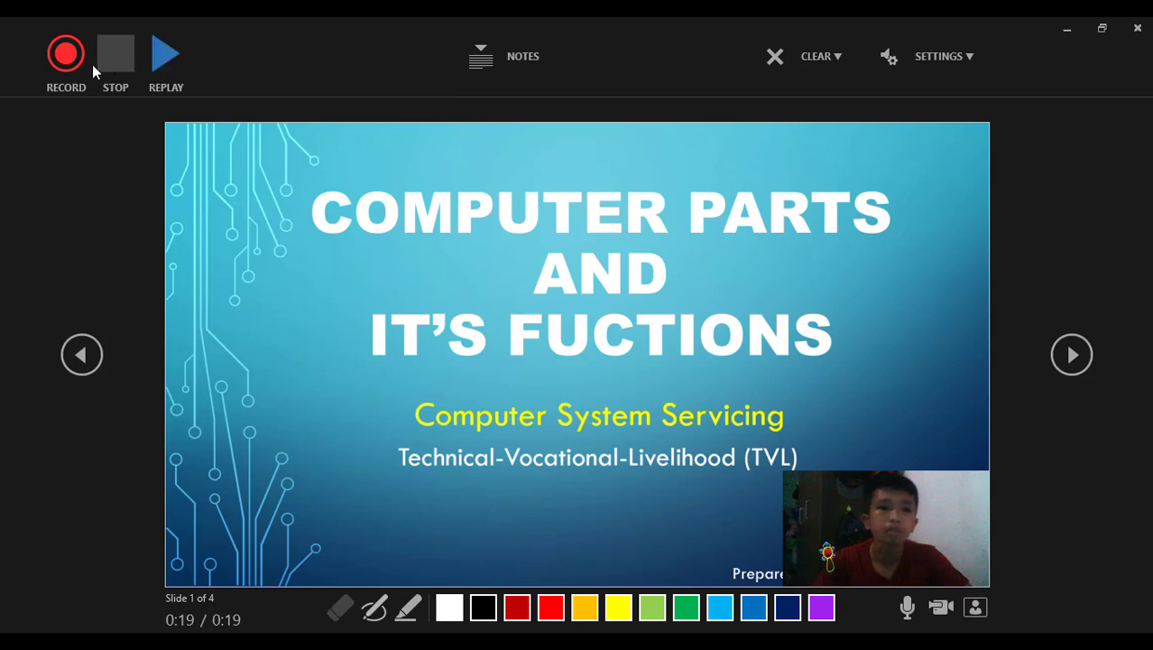
click(836, 63)
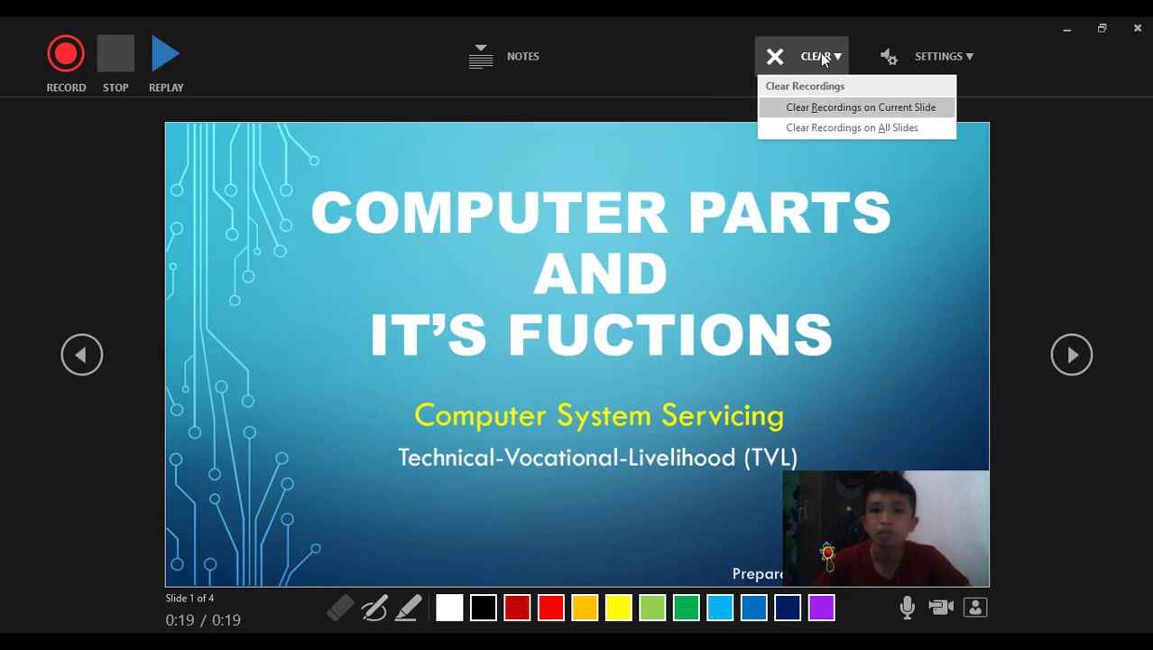
click(738, 51)
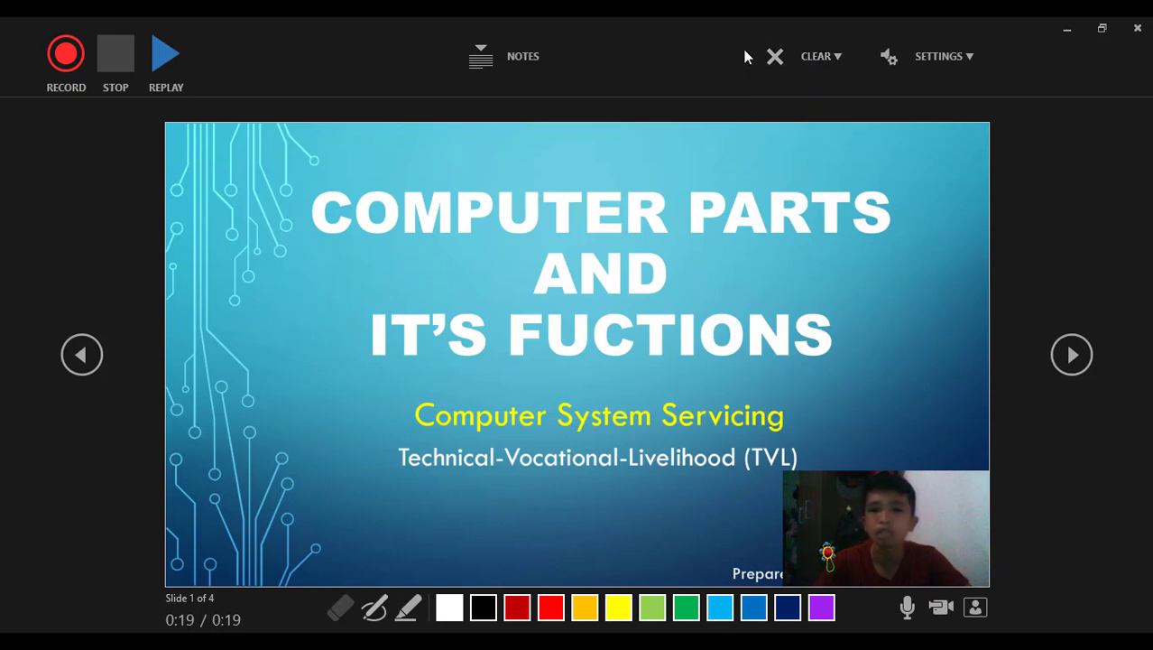
click(907, 609)
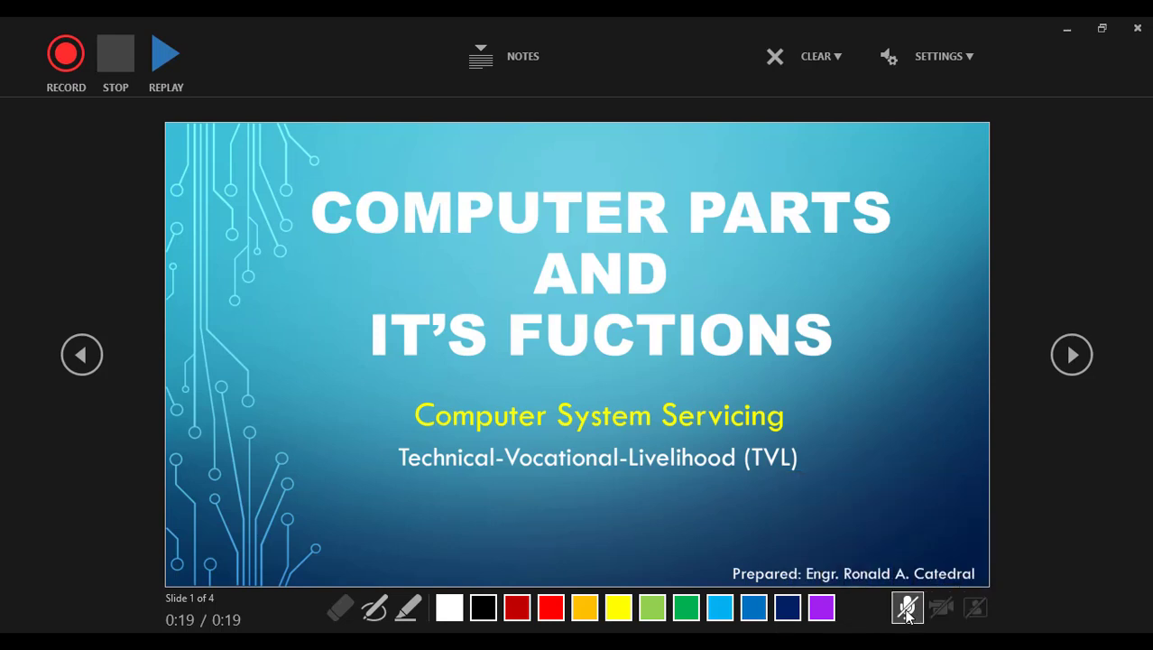
click(907, 610)
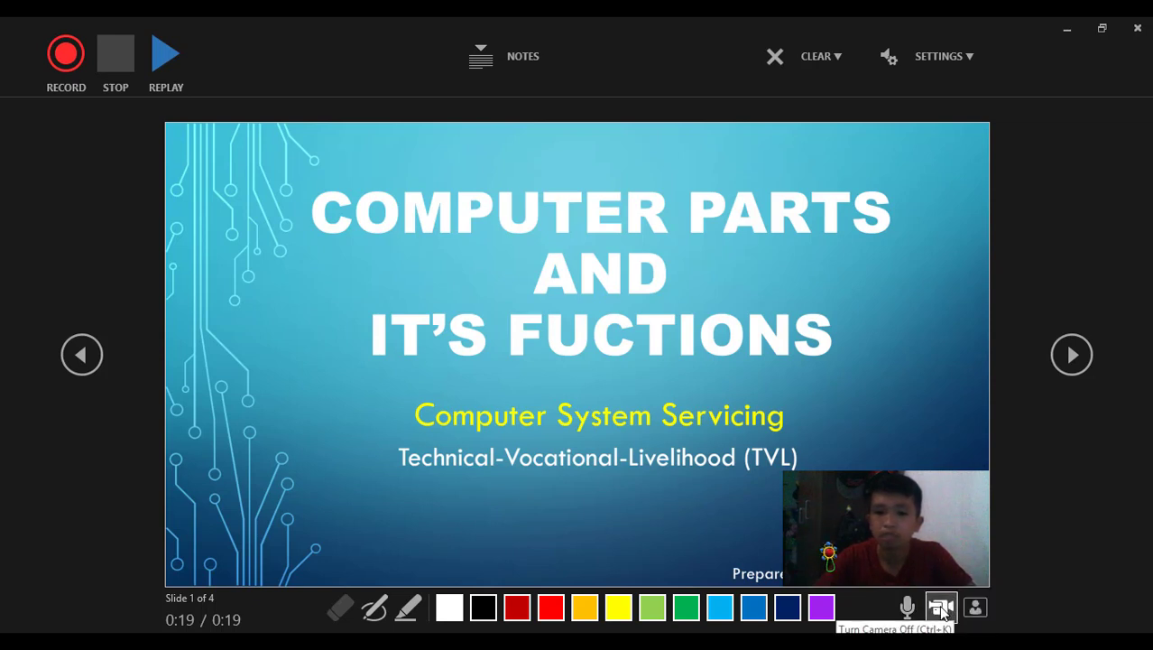
click(942, 609)
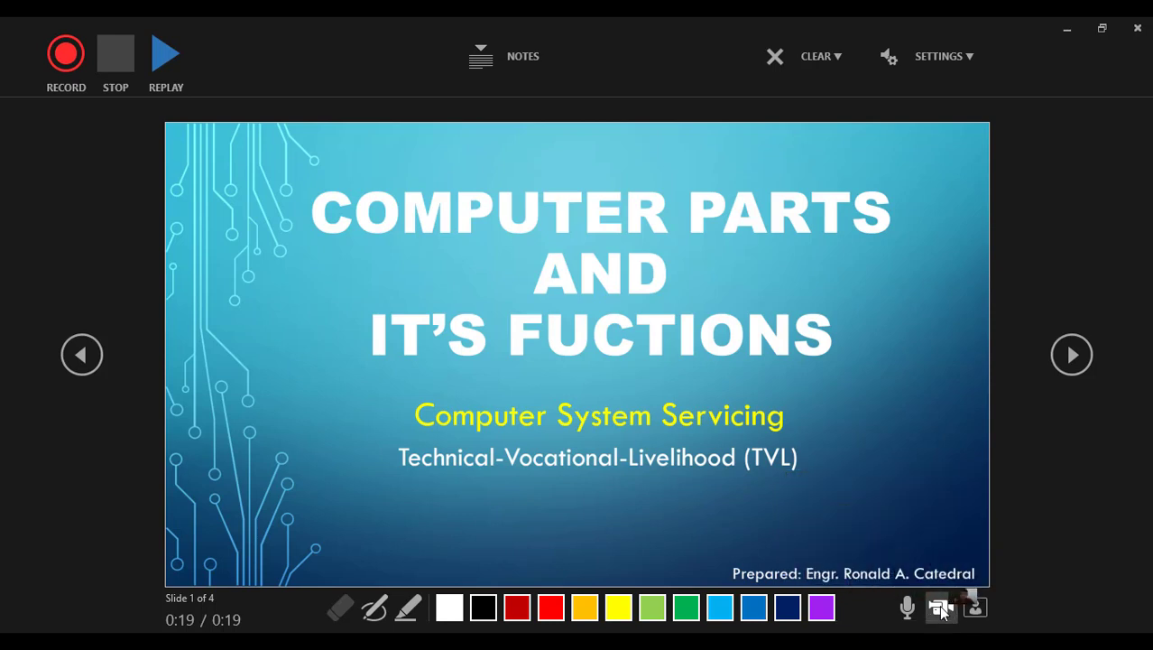
click(941, 609)
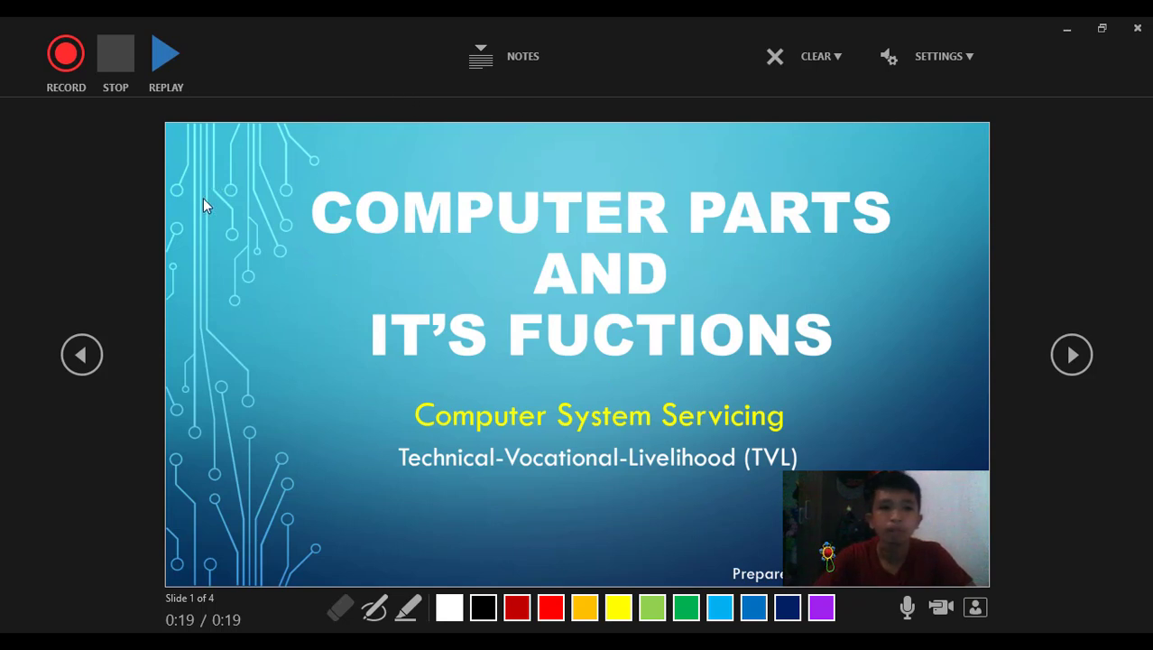
Record the title slide with laser pointer, red-underlining COMPUTER PARTS and IT'S FUCTIONS, then advance.
click(64, 72)
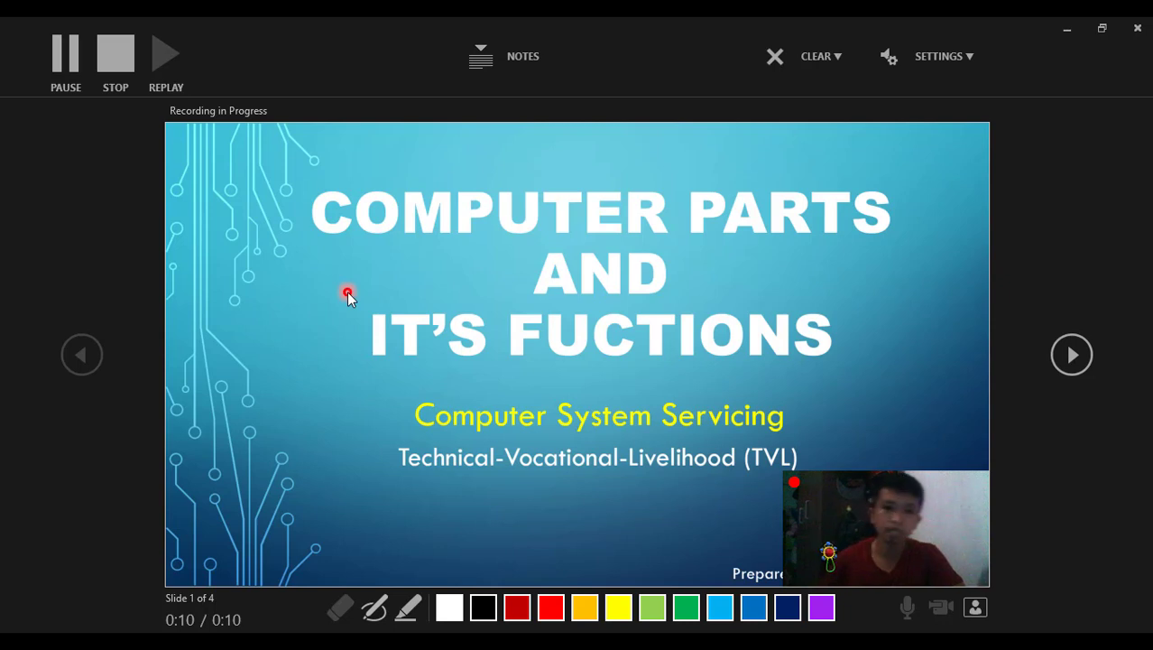
key(ctrl+l)
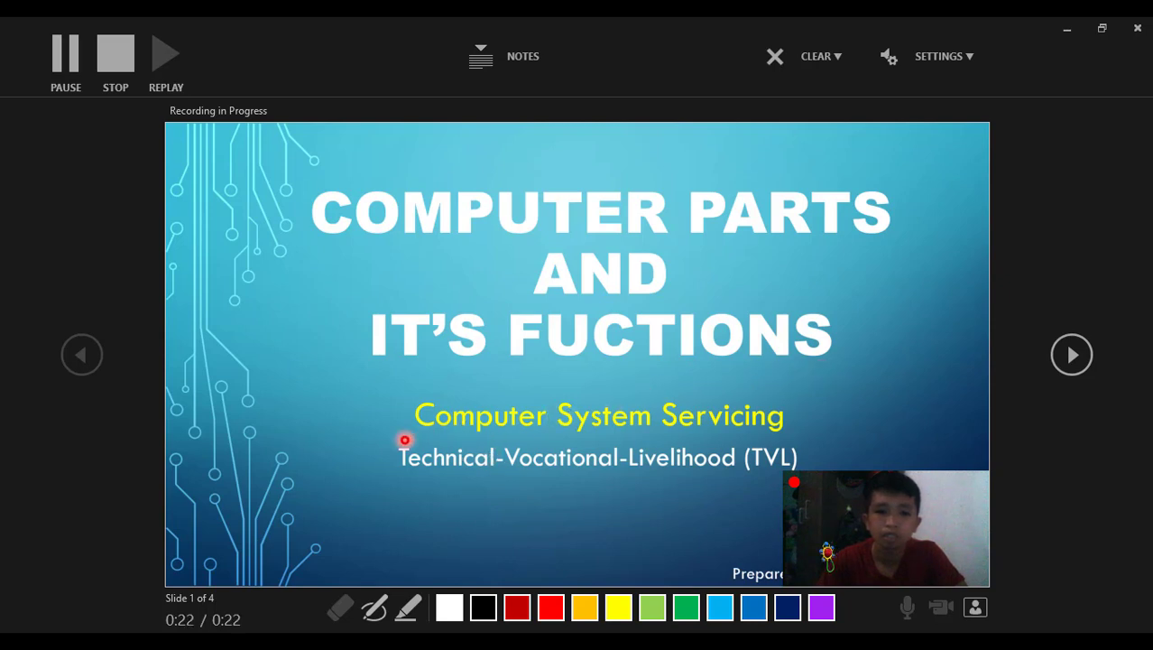
click(374, 613)
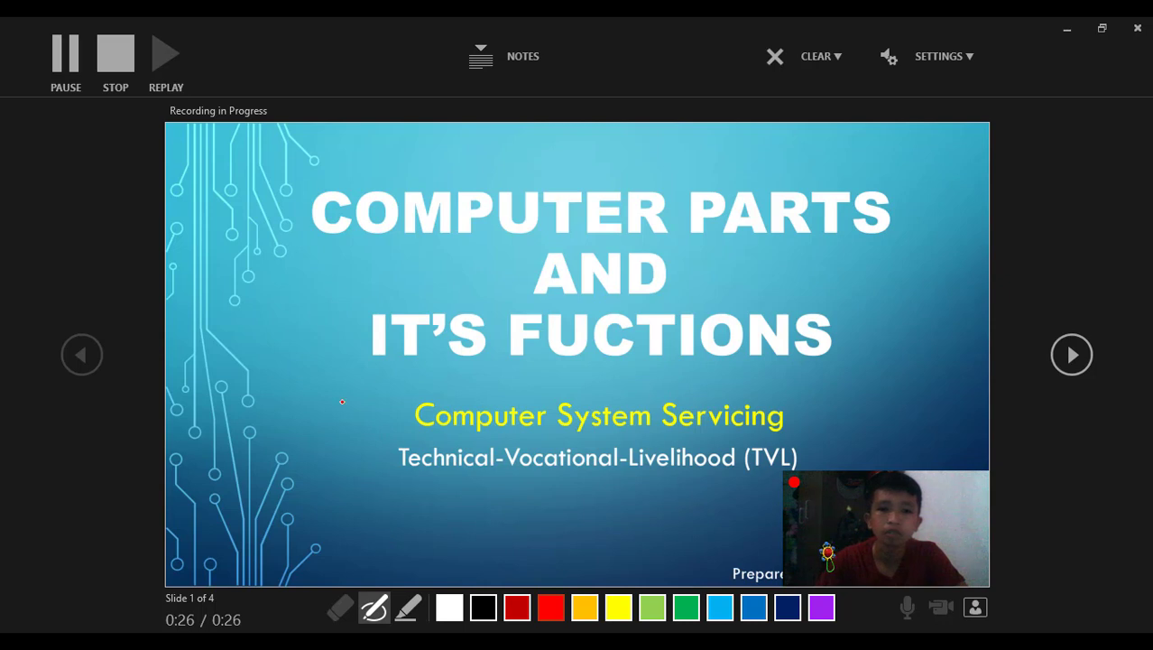
mouse_move(328, 241)
mouse_down()
mouse_move(597, 251)
mouse_move(911, 233)
mouse_up()
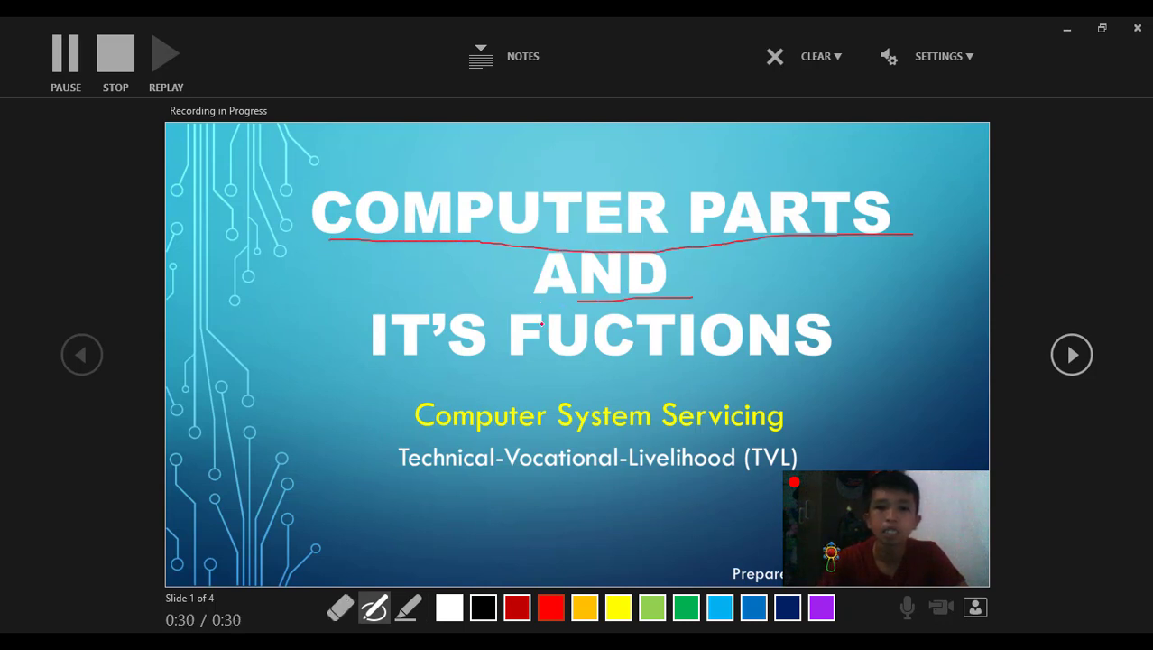
drag(427, 374, 859, 387)
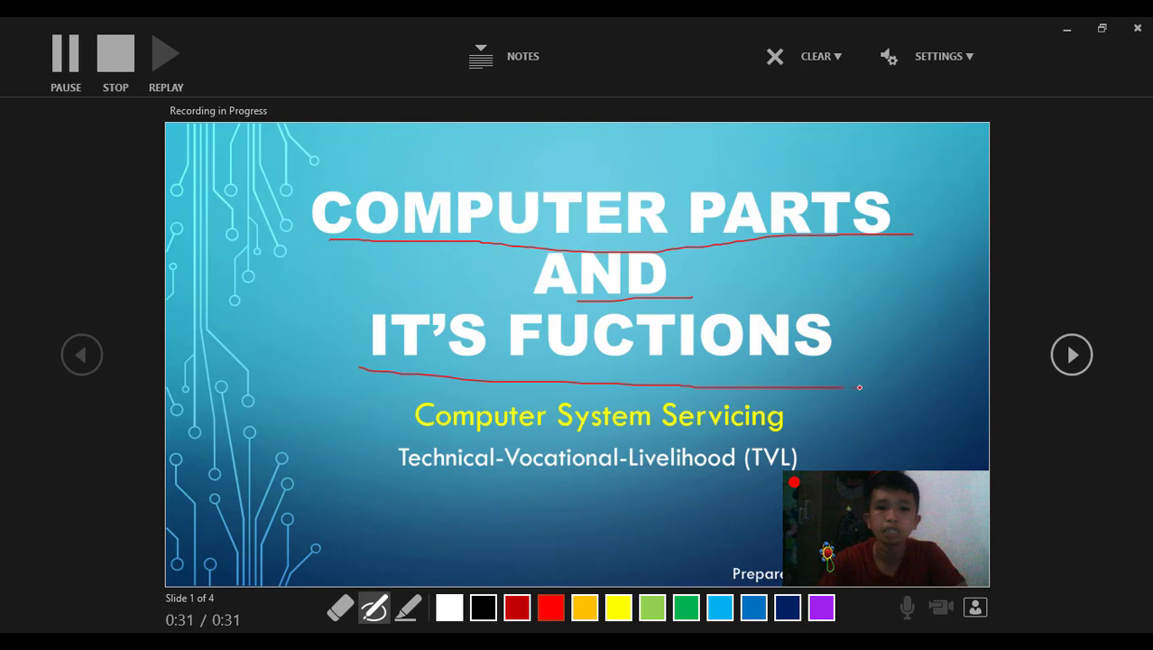
click(1074, 354)
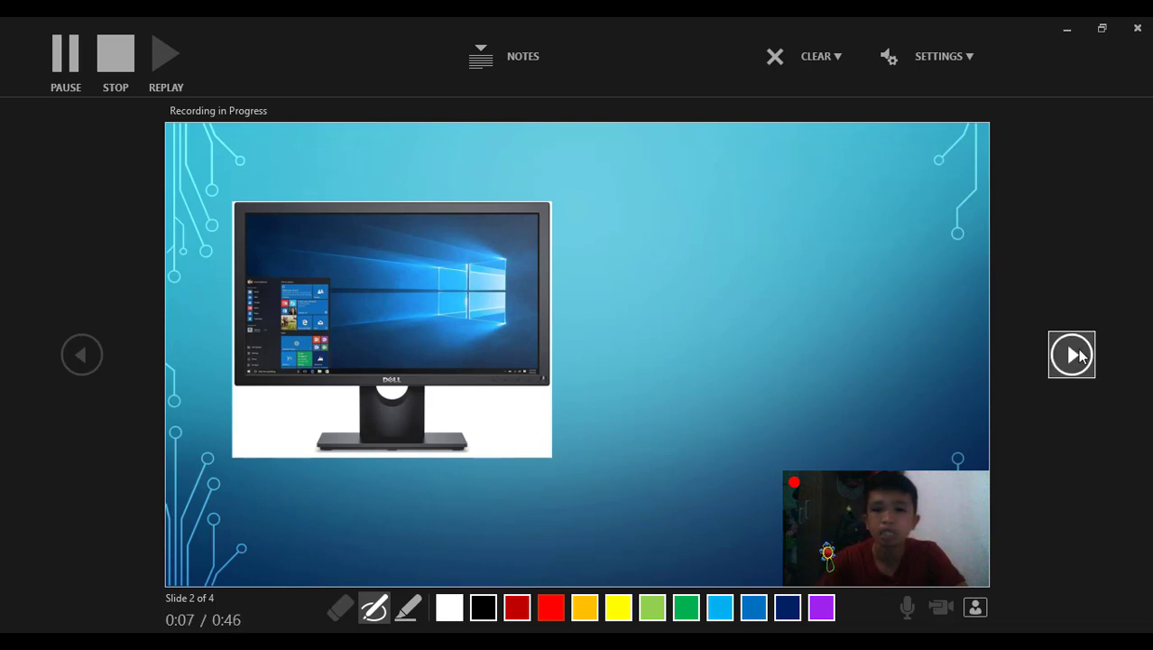
On the Monitor slide, circle MONITOR and underline 'computer monitor', 'output device', 'pictorial form' in red.
click(1080, 354)
mouse_move(669, 248)
mouse_down()
mouse_move(763, 240)
mouse_move(654, 170)
mouse_move(583, 229)
mouse_move(607, 249)
mouse_up()
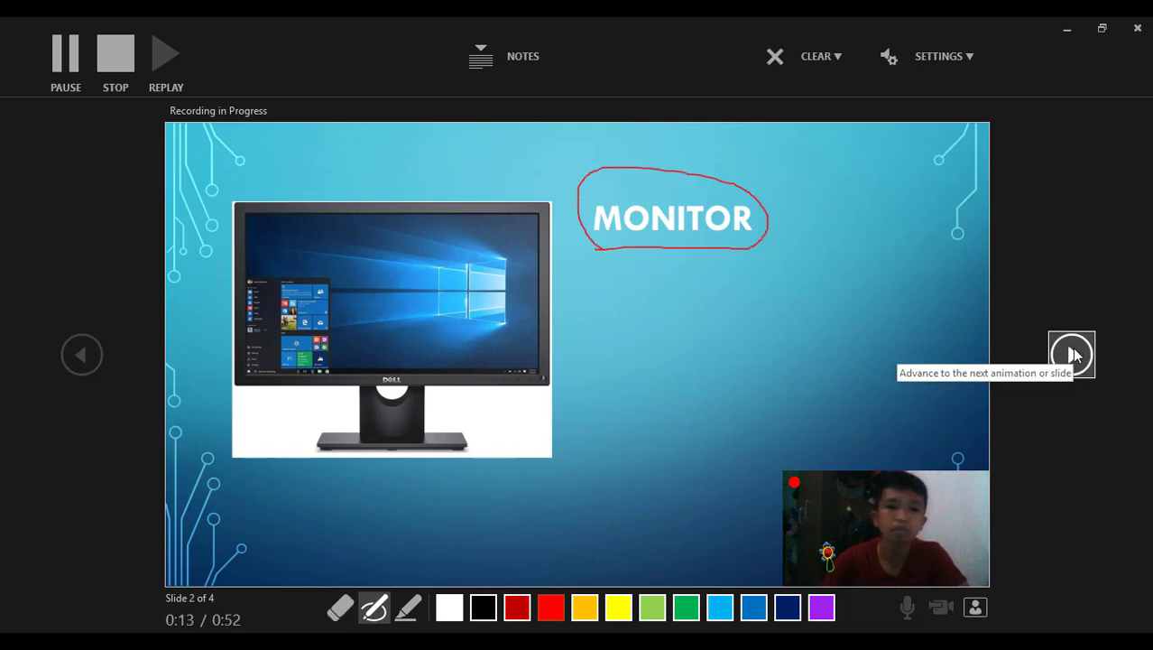
click(1072, 355)
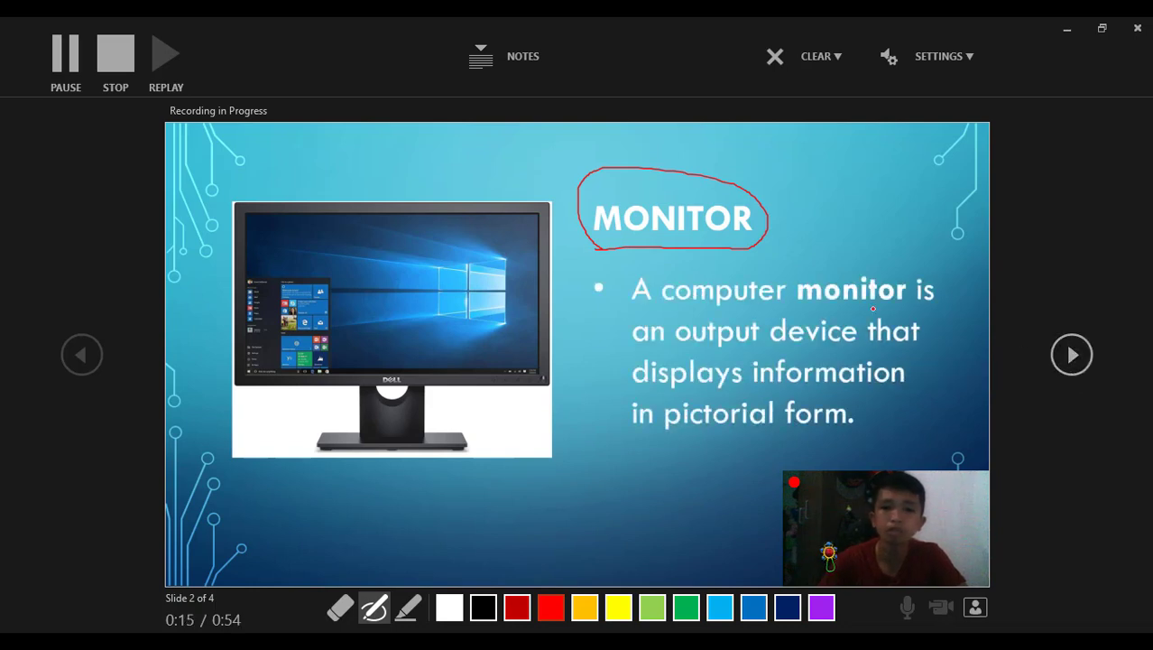
drag(676, 313, 901, 313)
drag(672, 355, 748, 356)
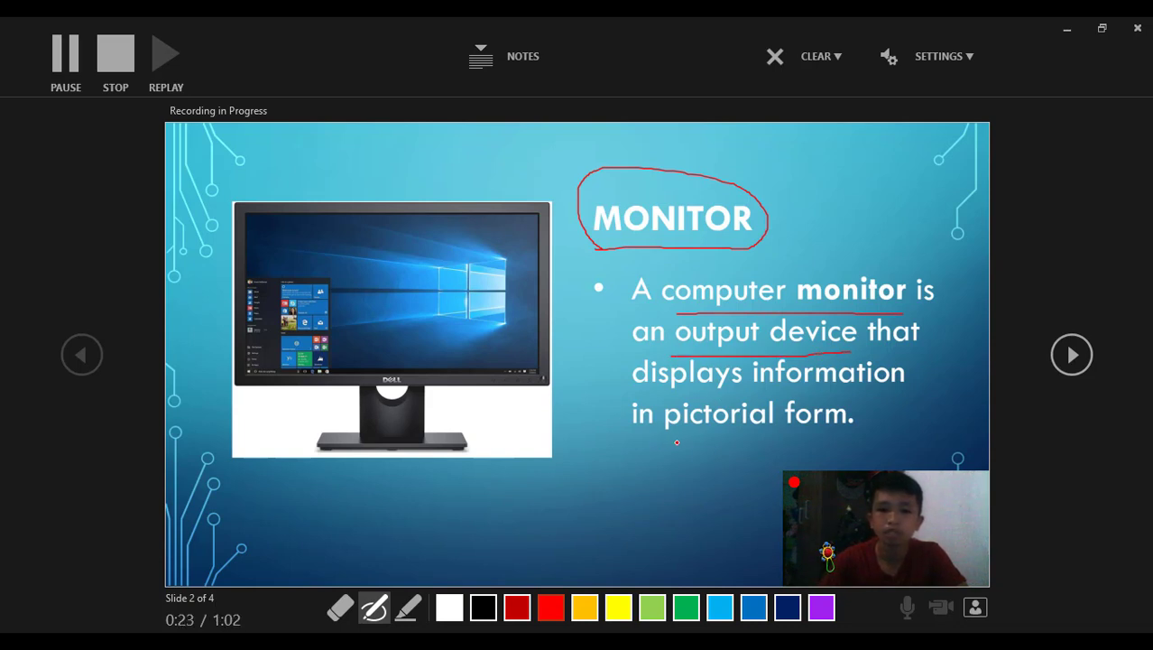
drag(667, 436, 841, 440)
Move to the System Unit slide and red-underline its heading, 'system unit' and 'computer'.
click(1074, 357)
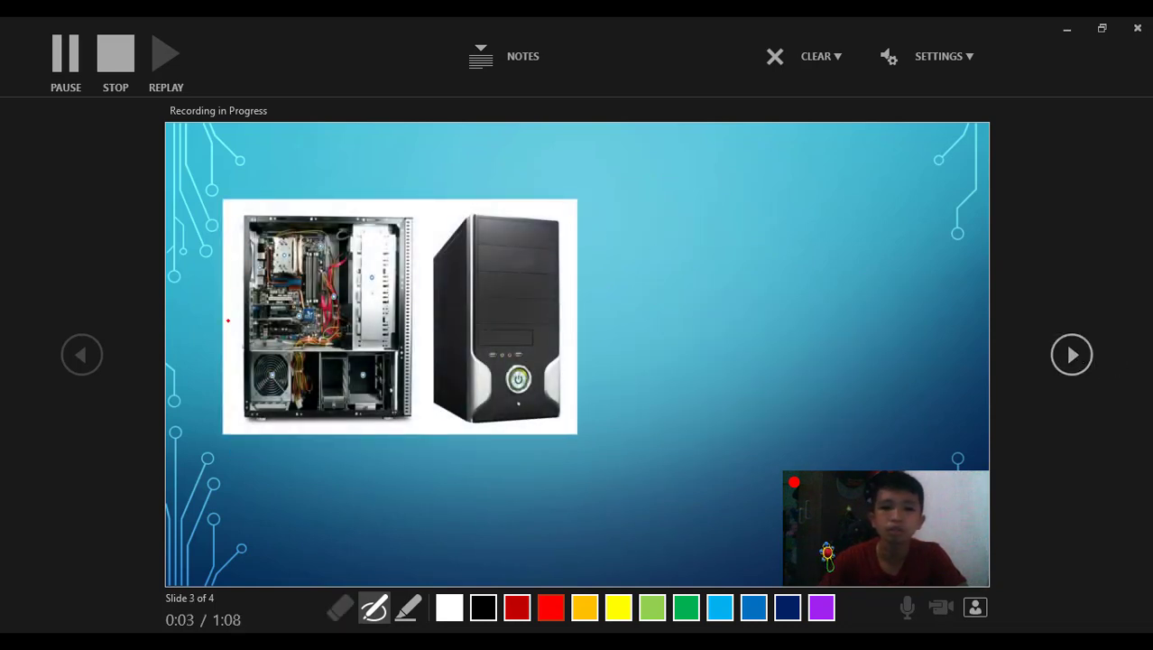
click(1072, 354)
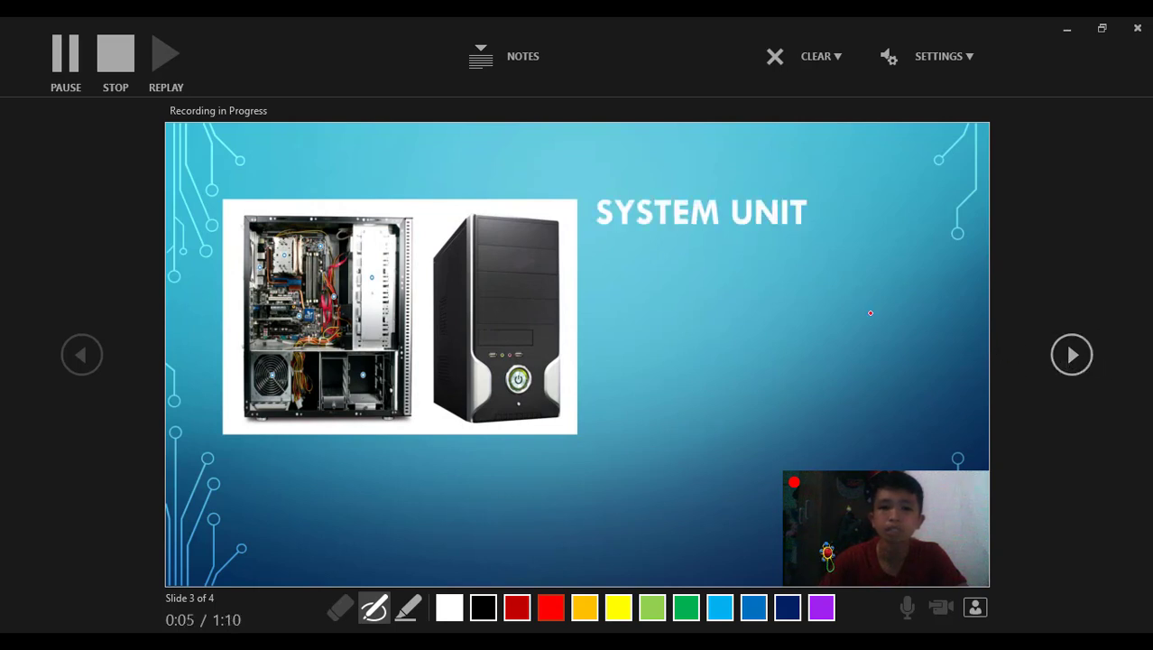
drag(602, 234, 807, 235)
click(1072, 355)
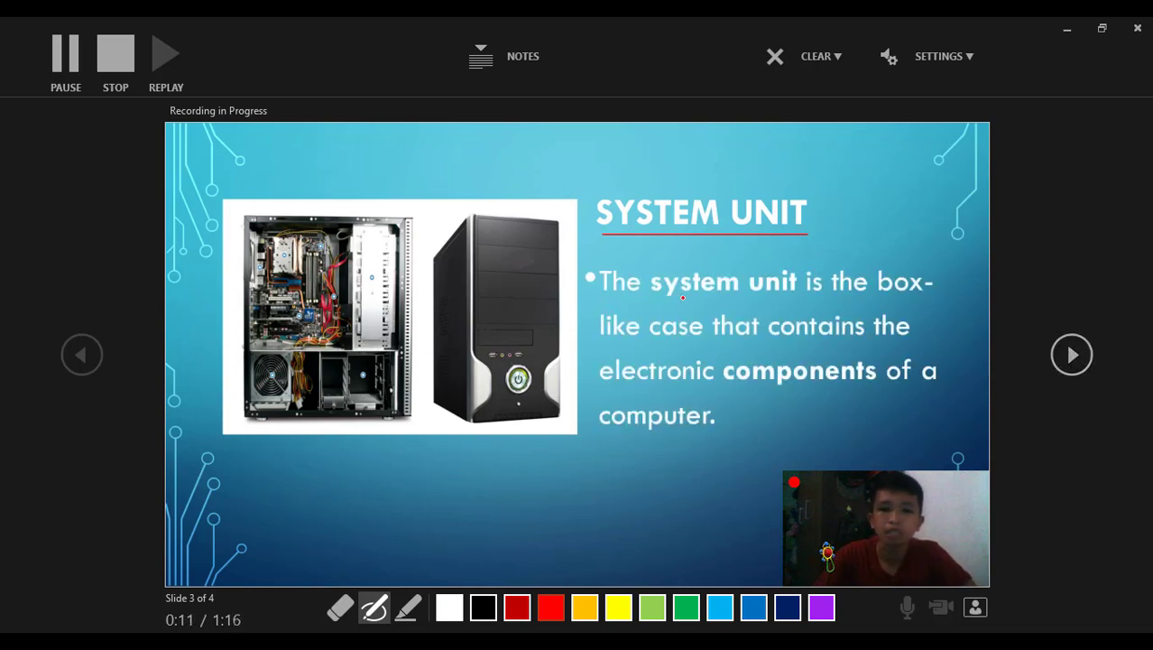
drag(686, 302, 812, 309)
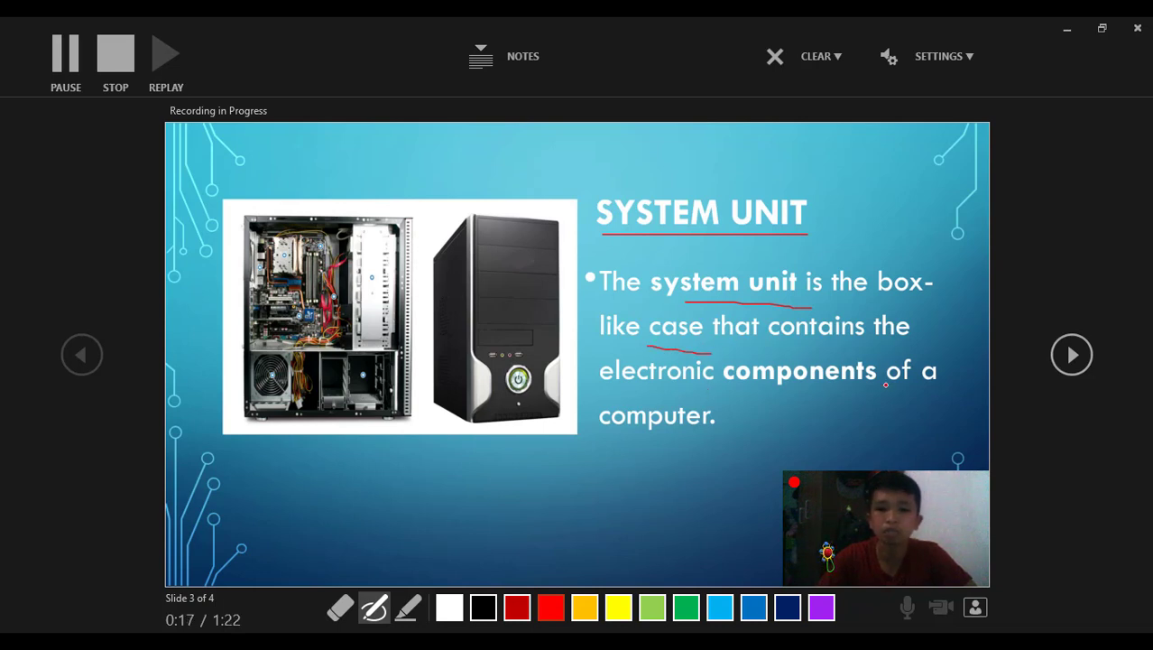
drag(610, 439, 677, 439)
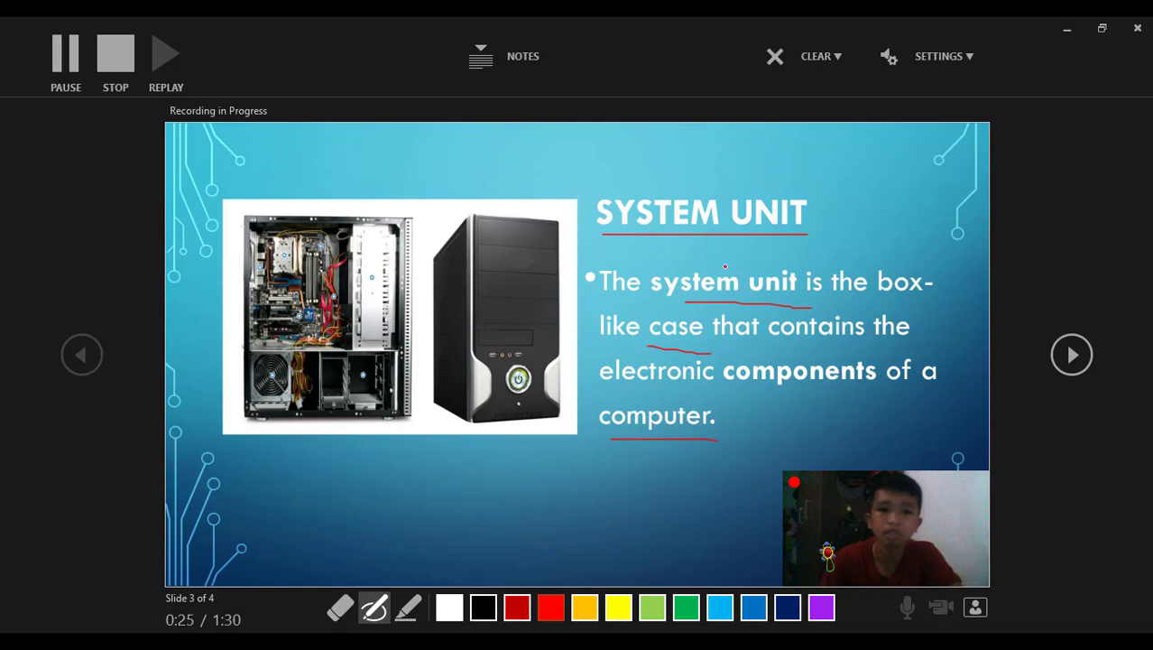
Stop recording, replay the recorded title slide, and close the recorder to return to editing.
click(102, 57)
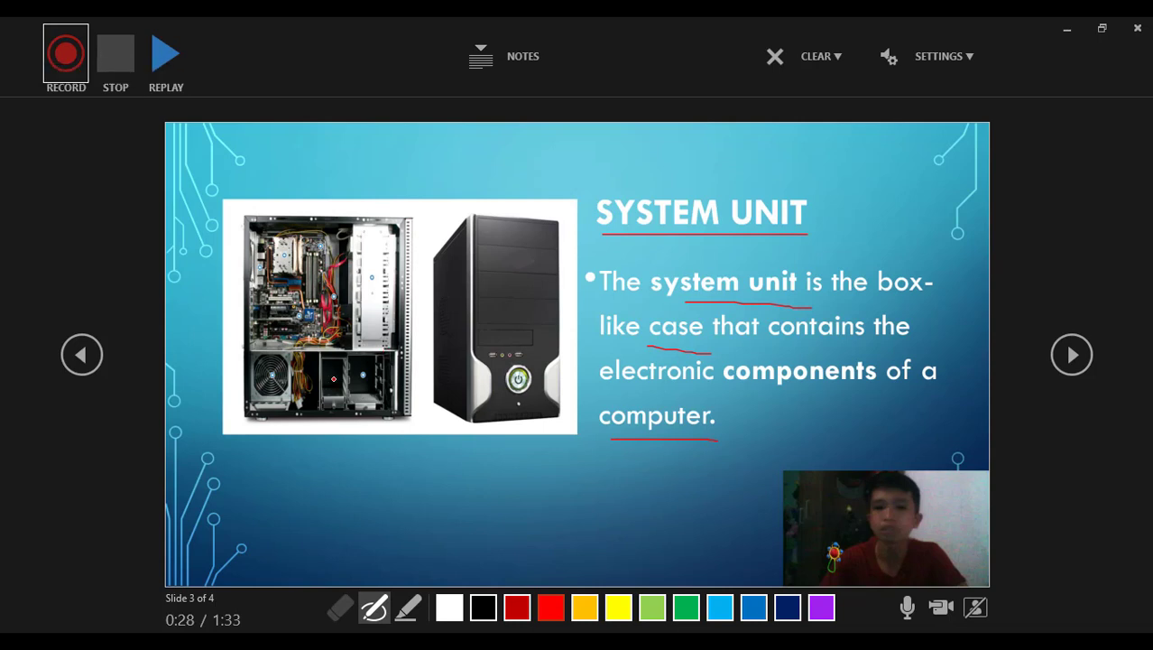
click(81, 357)
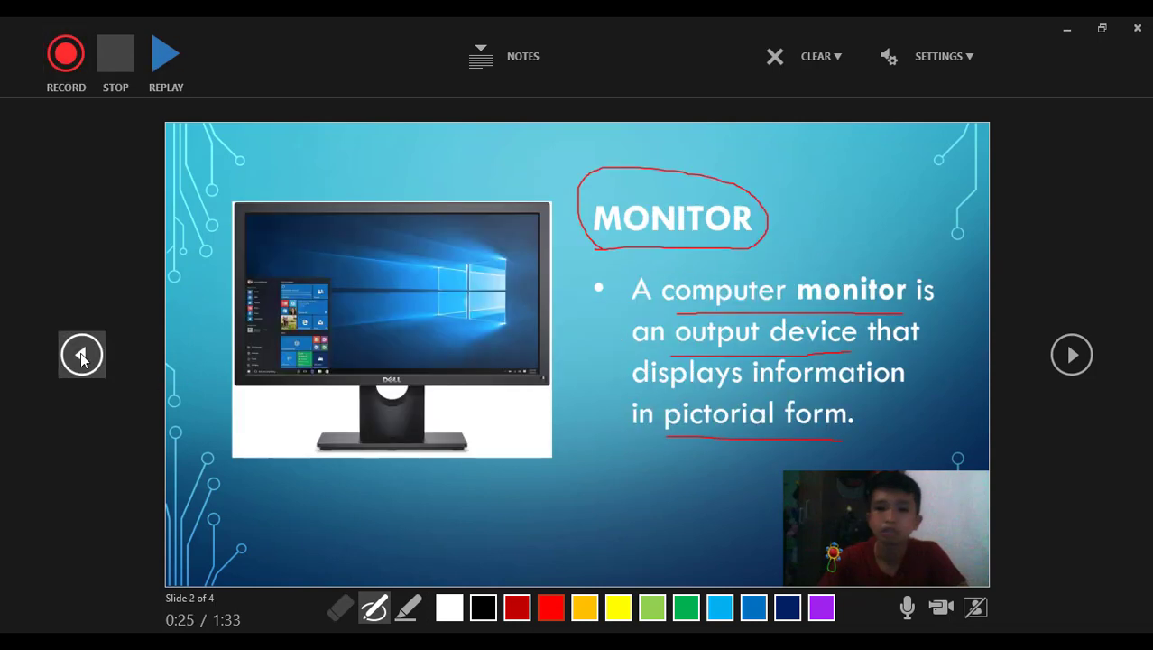
click(82, 356)
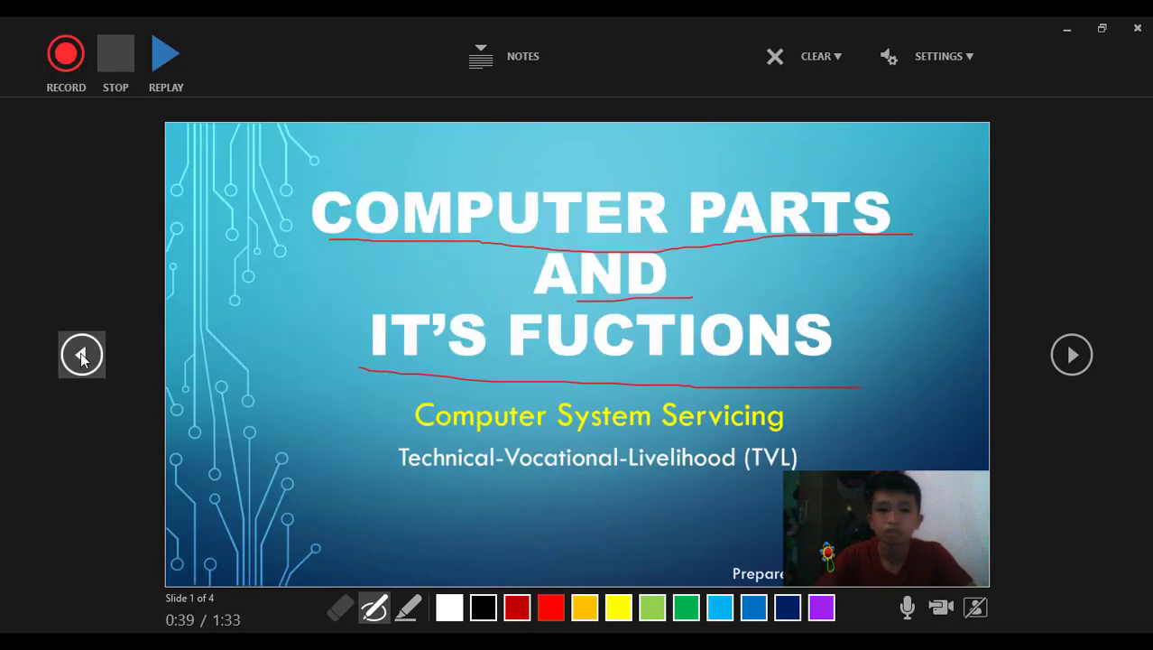
click(162, 58)
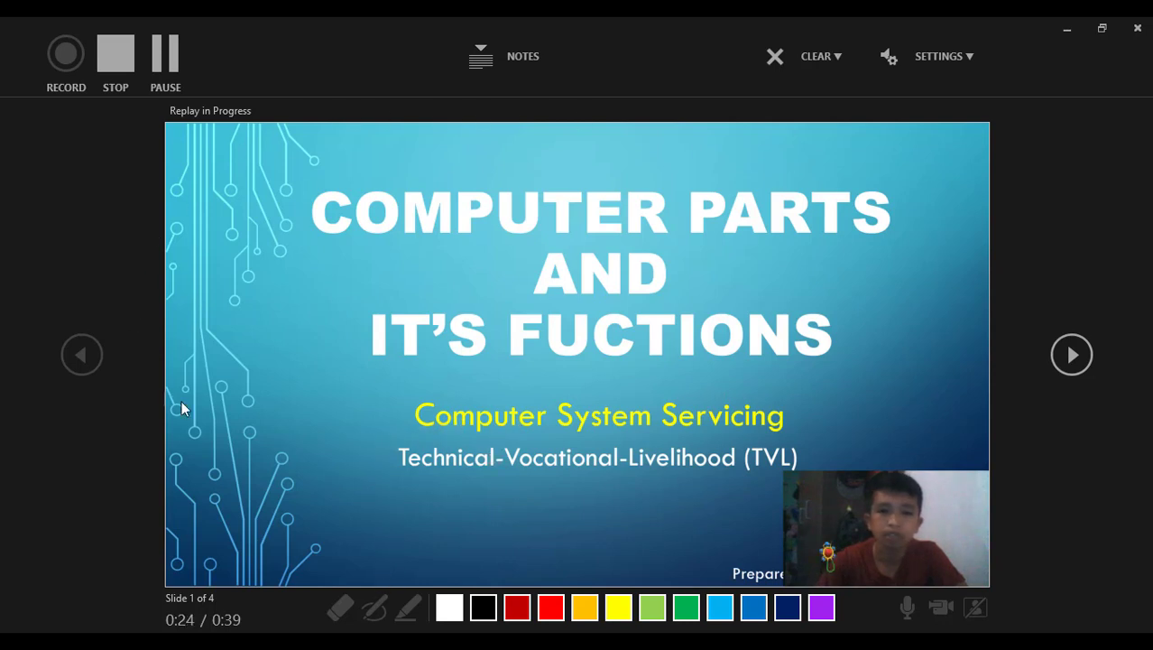
click(1138, 29)
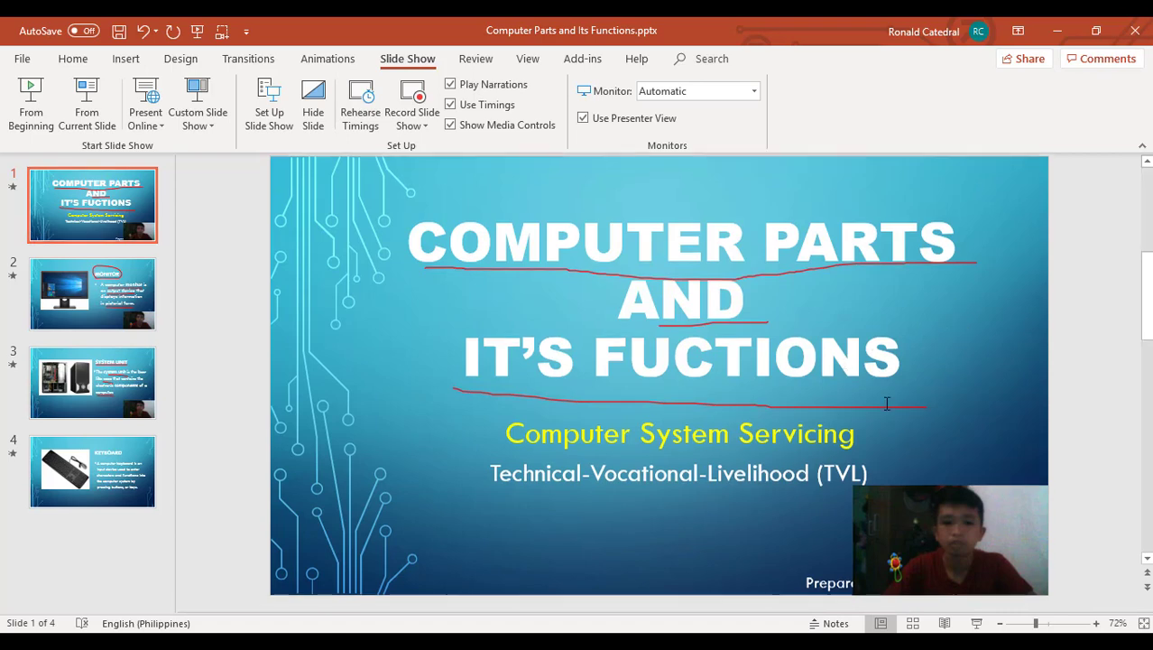
scroll(977, 532, down, 1)
scroll(977, 532, up, 1)
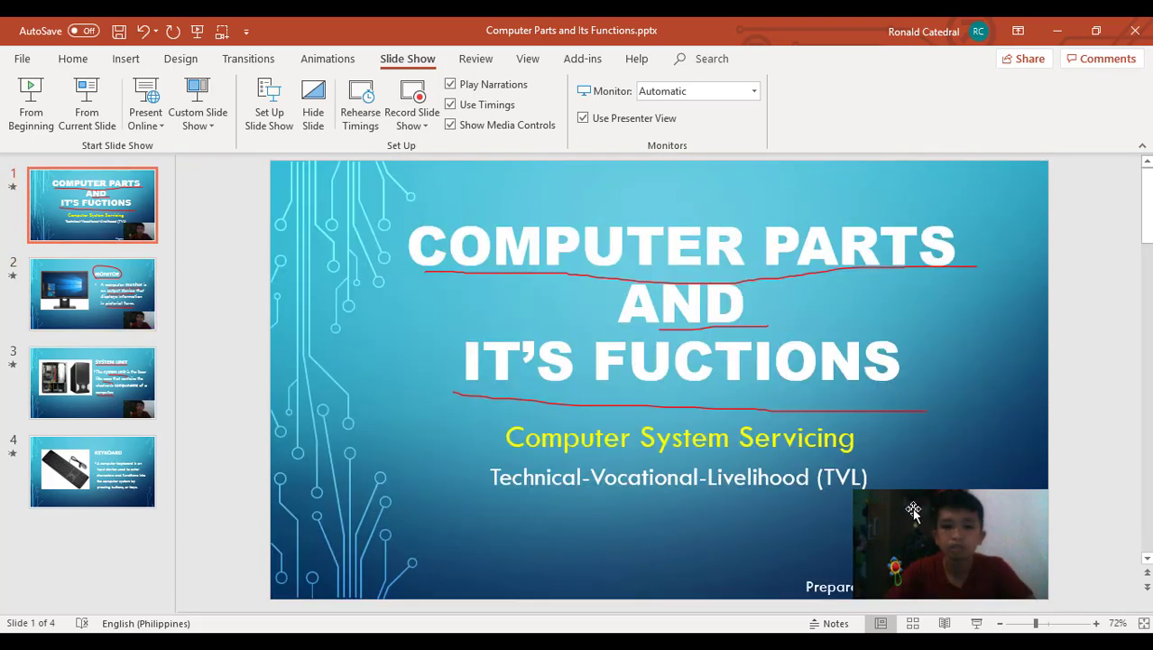
click(948, 528)
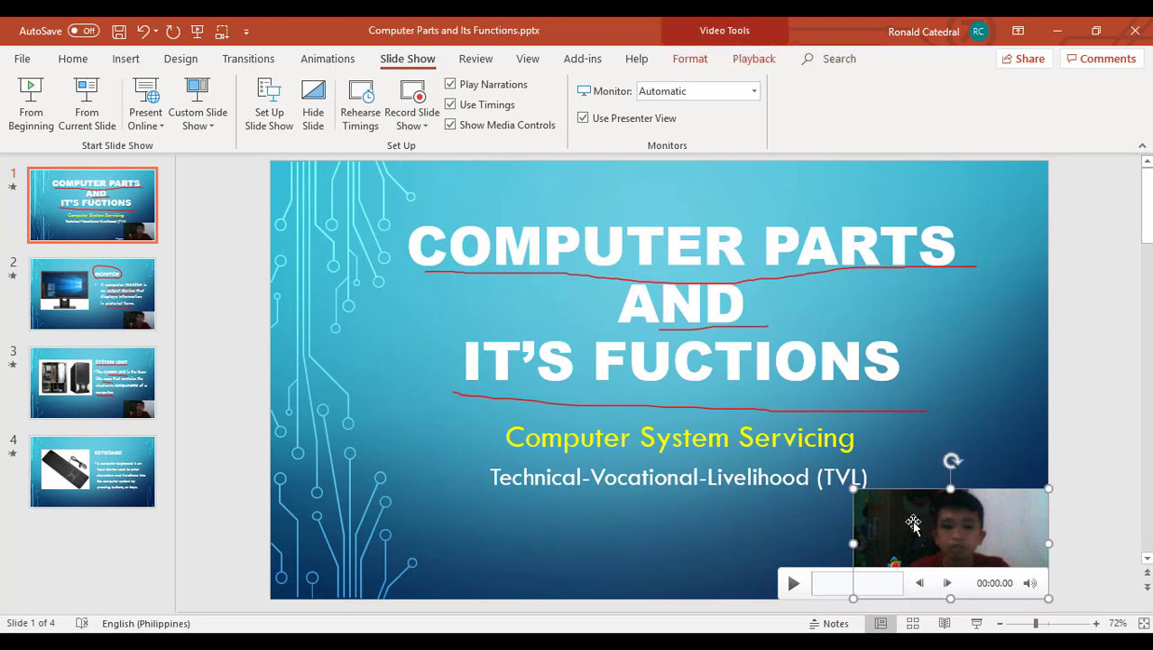
mouse_move(996, 519)
mouse_down()
mouse_move(600, 480)
mouse_move(409, 512)
mouse_move(424, 338)
mouse_move(408, 190)
mouse_move(563, 251)
mouse_move(993, 467)
mouse_move(994, 516)
mouse_up()
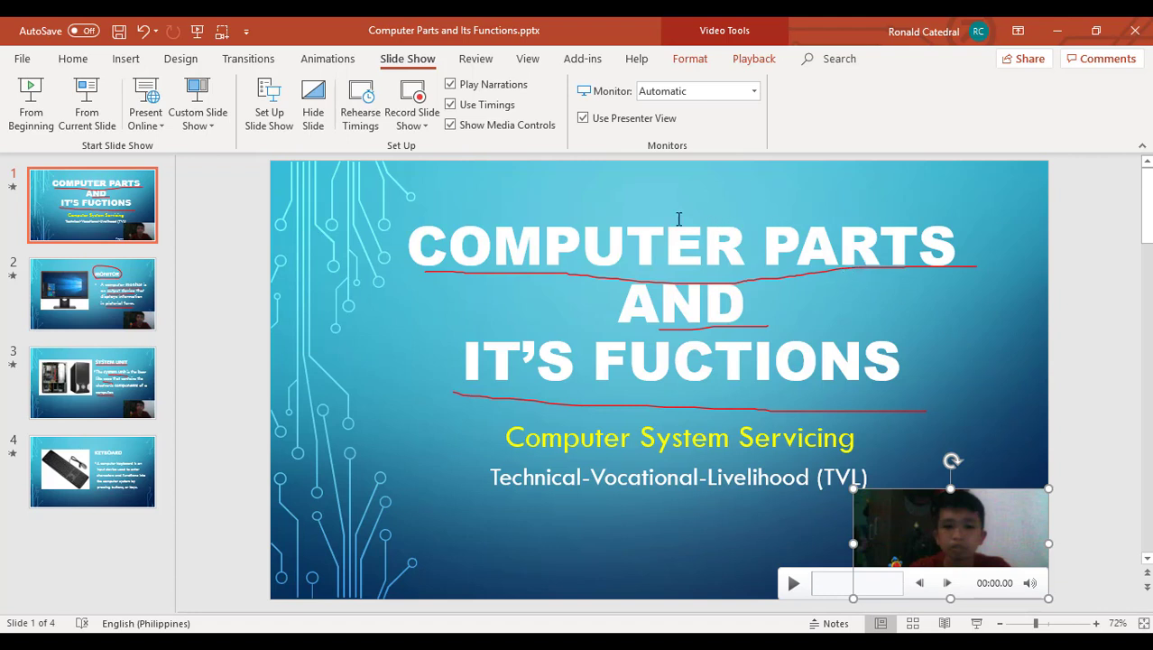
Export as a Full HD (1080p) video using recorded timings and narrations.
click(24, 60)
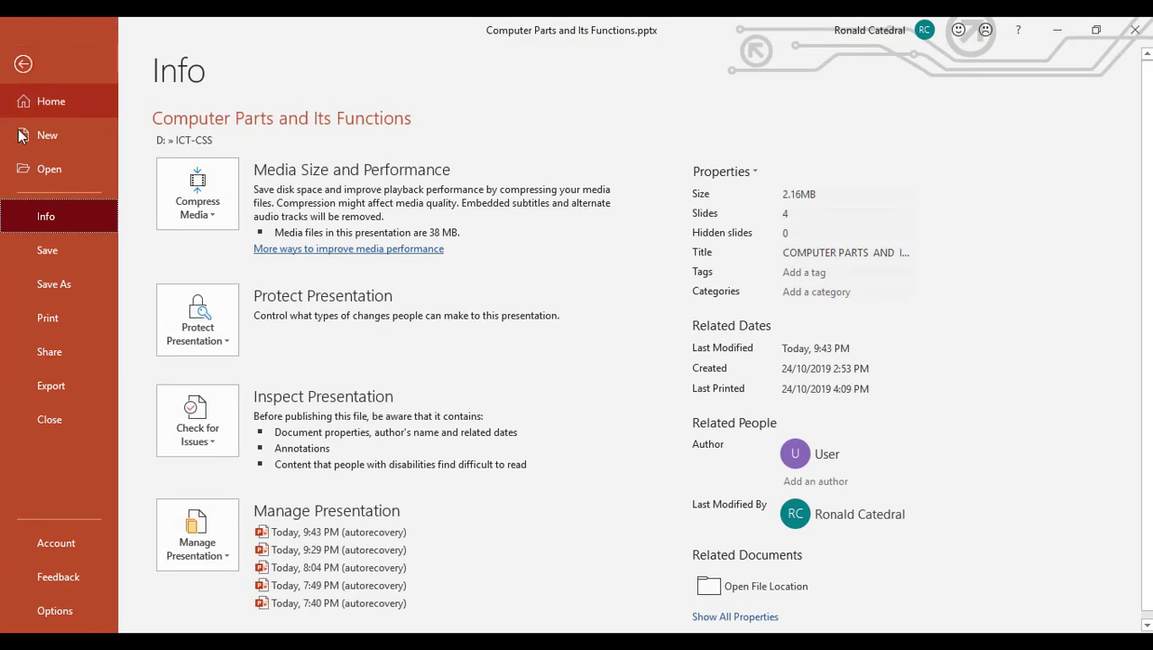
click(39, 385)
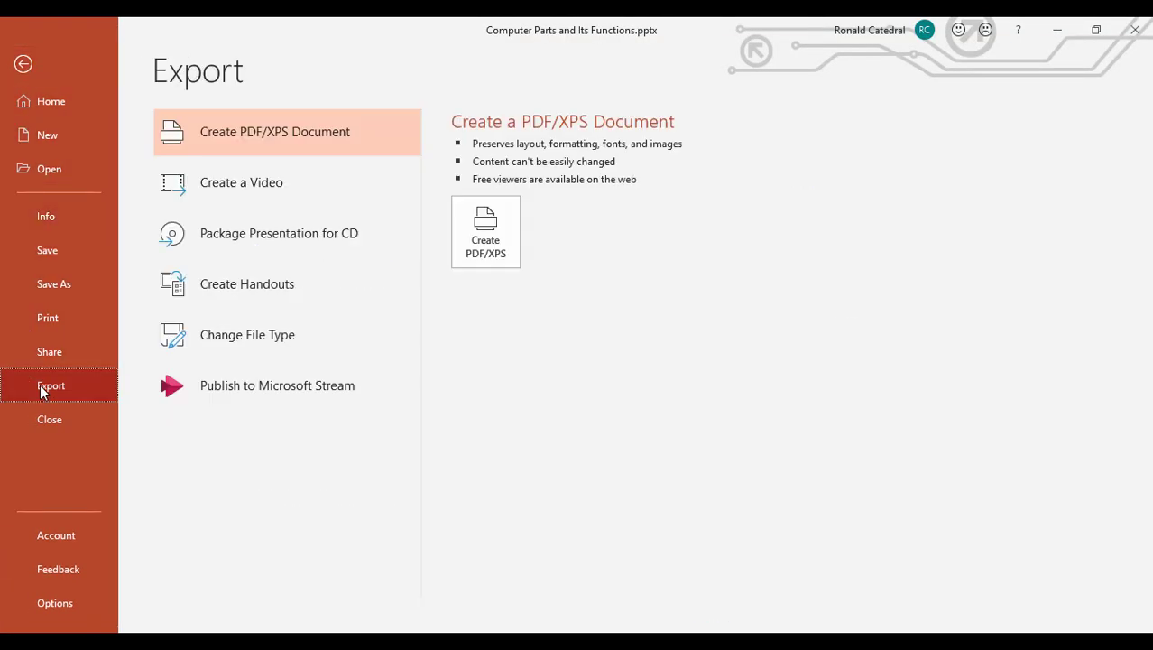
click(266, 183)
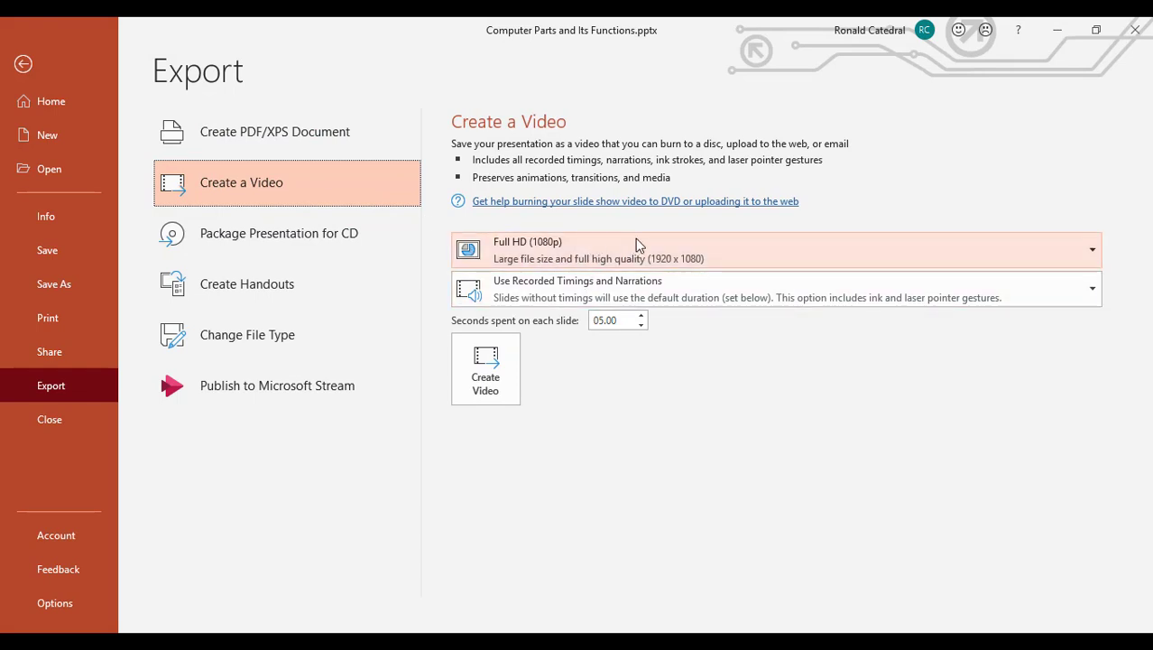
click(912, 262)
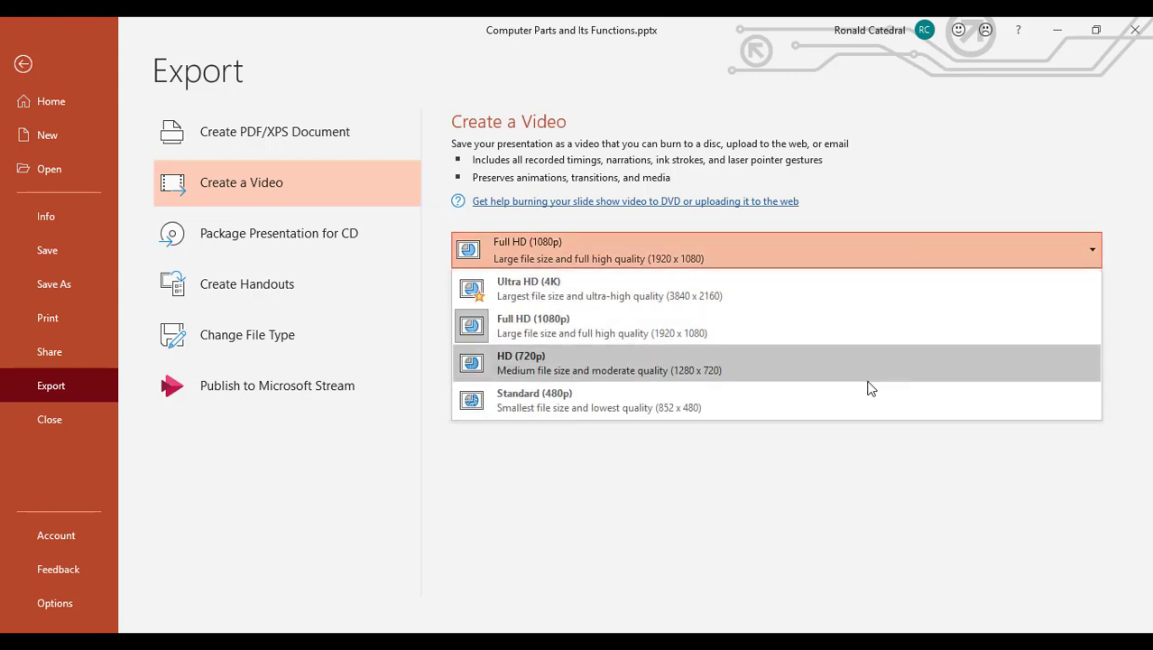
click(879, 366)
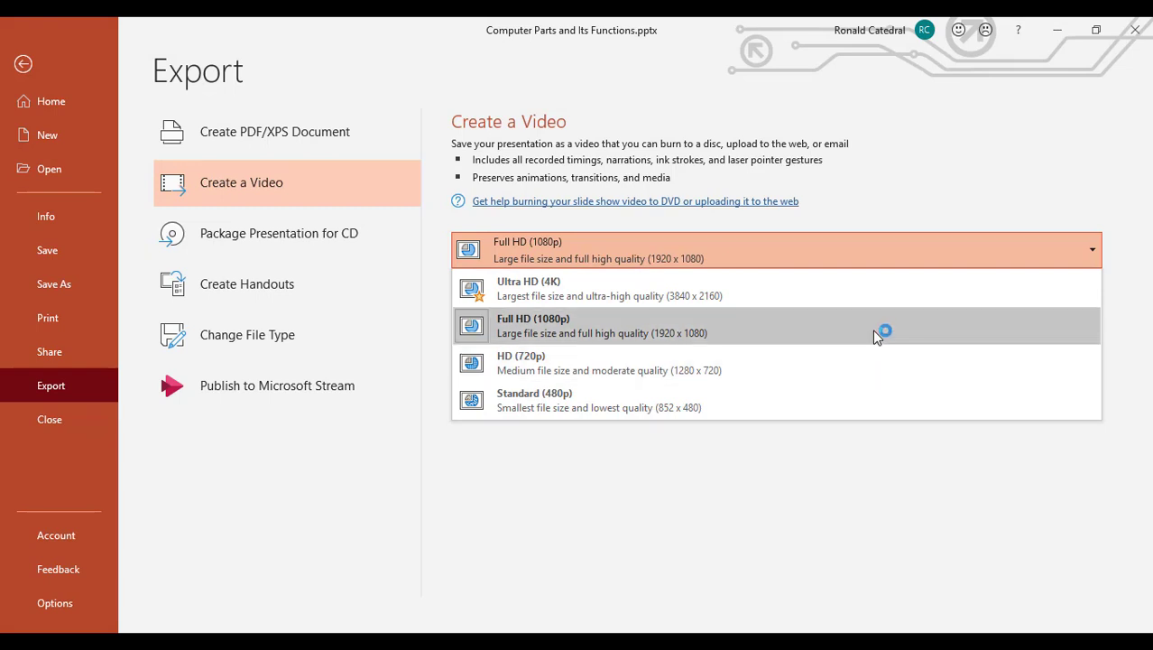
click(873, 331)
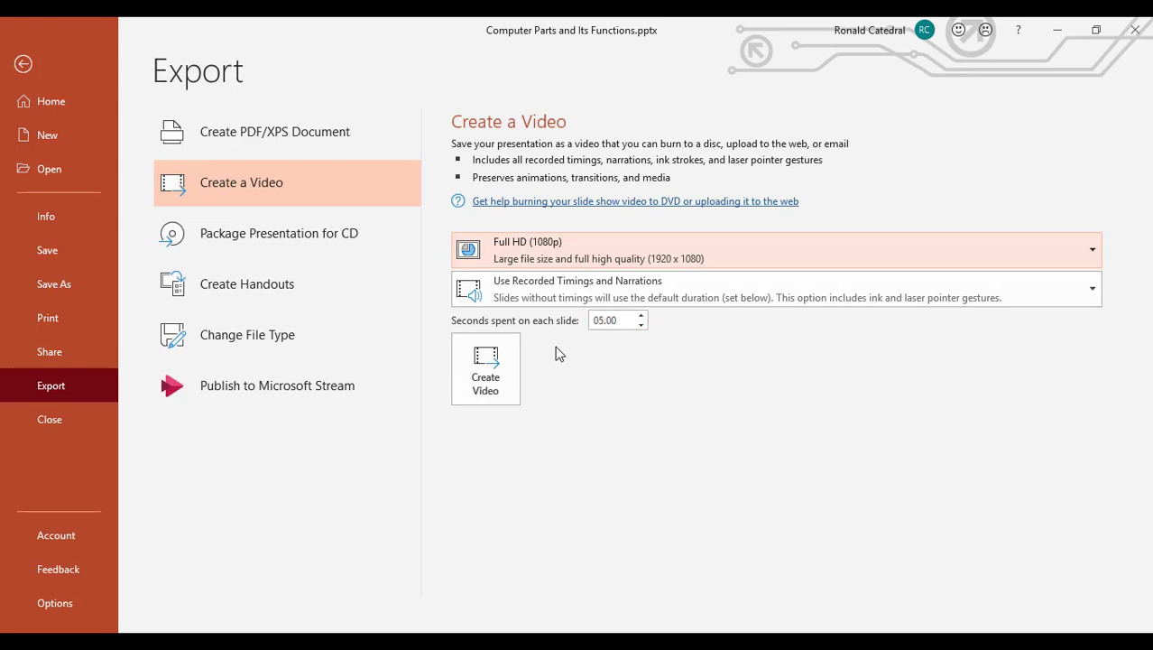
click(495, 374)
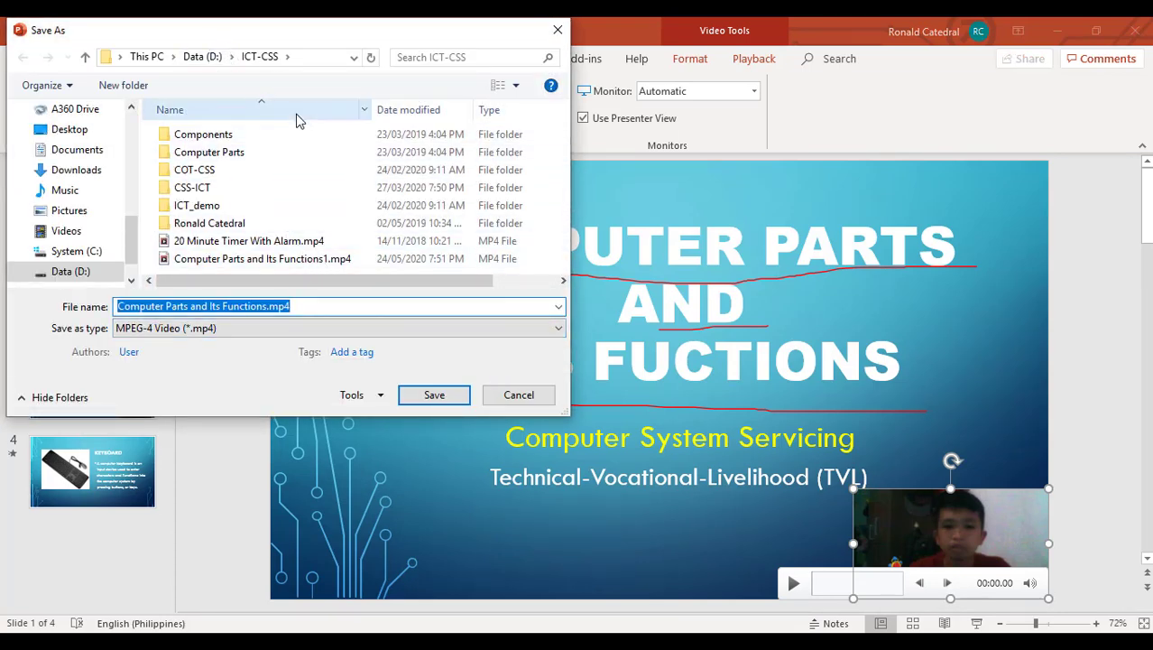
Try saving as Computer Parts and Its Functions1.mp4, declining to replace the existing file.
click(271, 306)
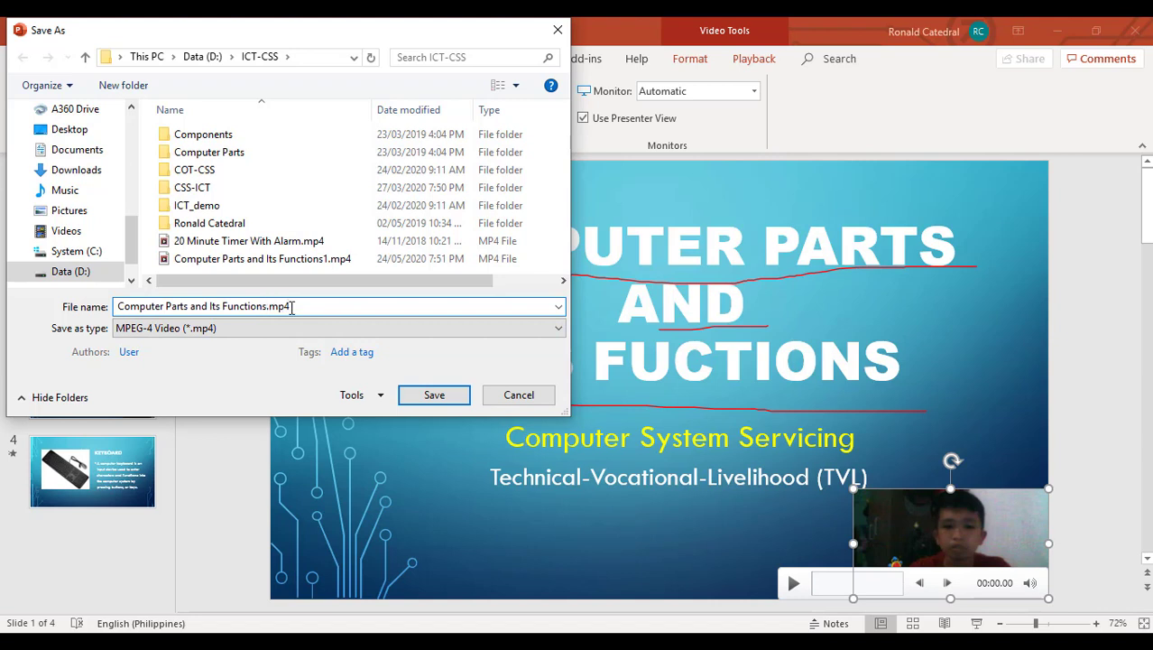
text(1)
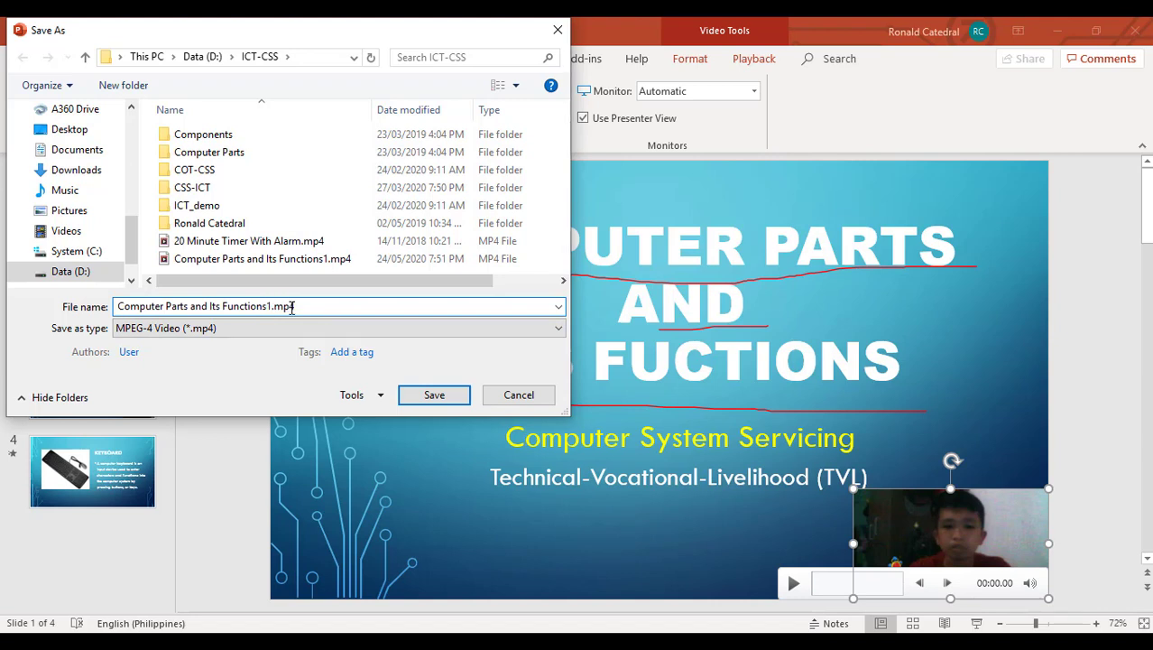
click(433, 393)
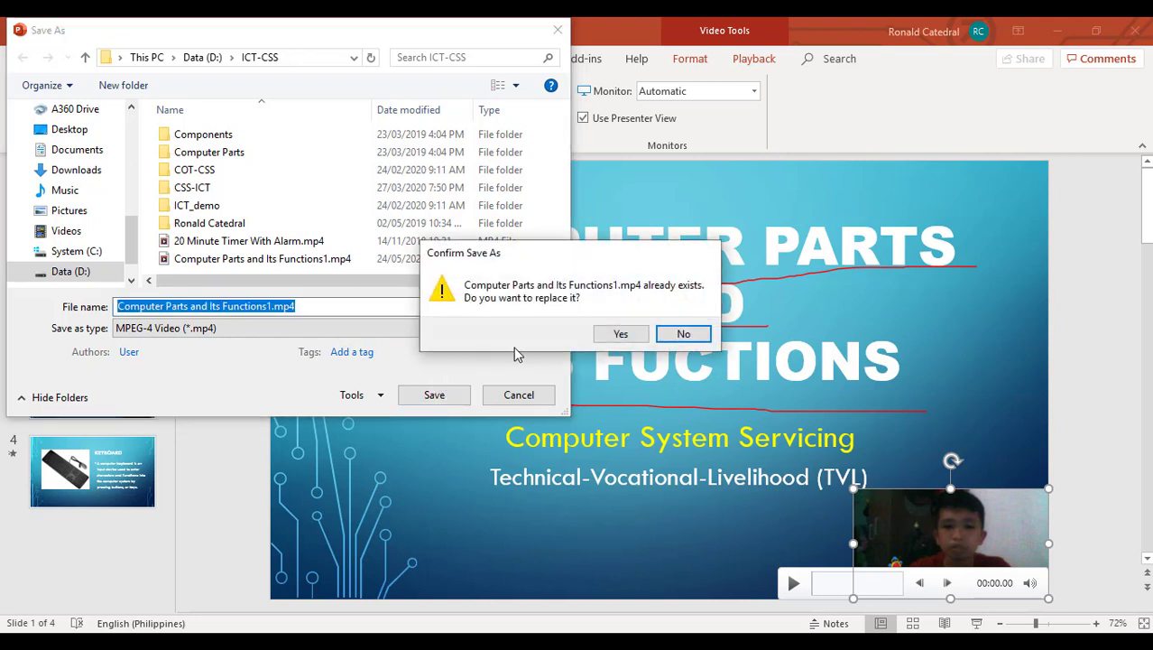
click(679, 334)
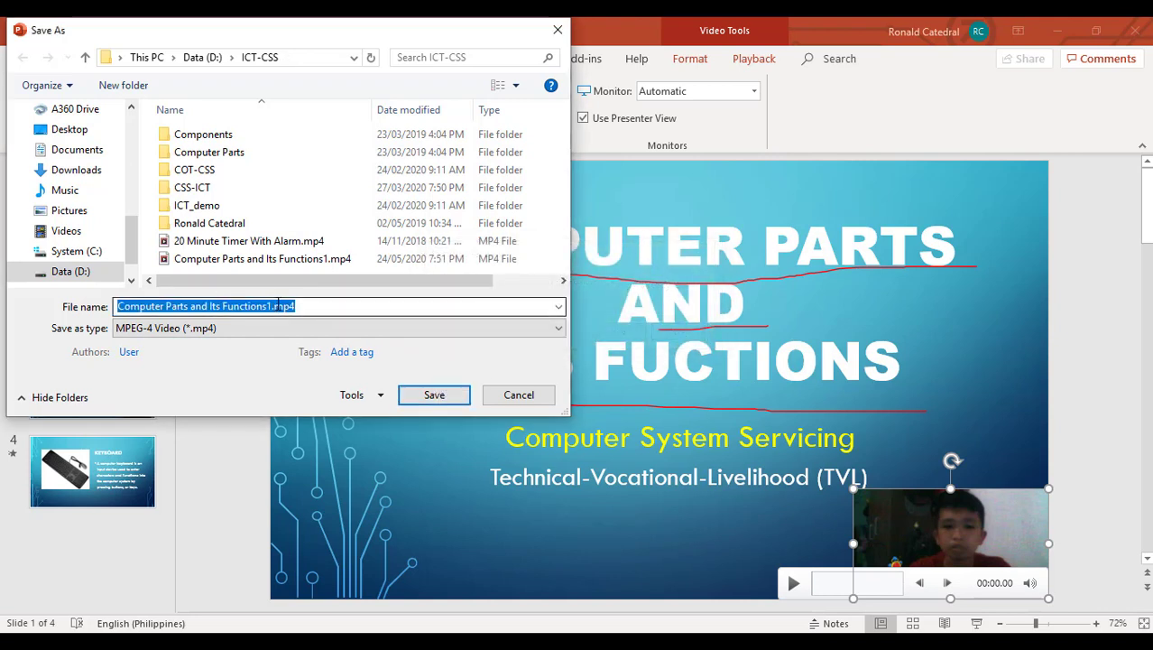
Rename the file to Computer Parts and Its Functions2.mp4 and save it to start the export.
click(270, 306)
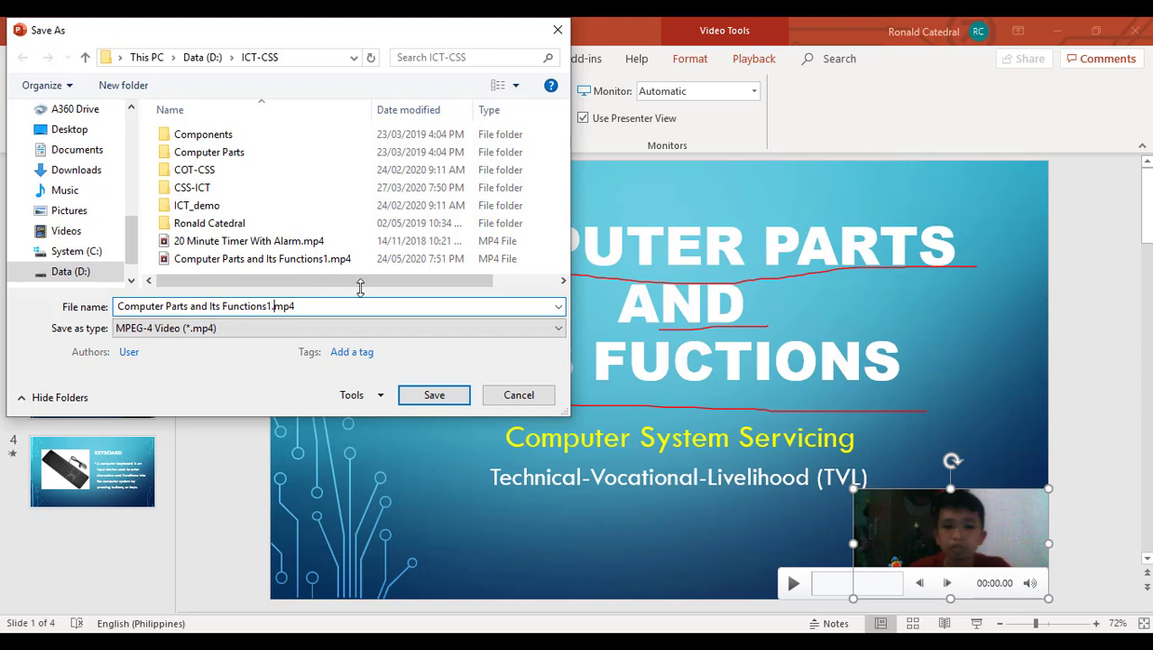
key(BackSpace)
text(2)
click(433, 394)
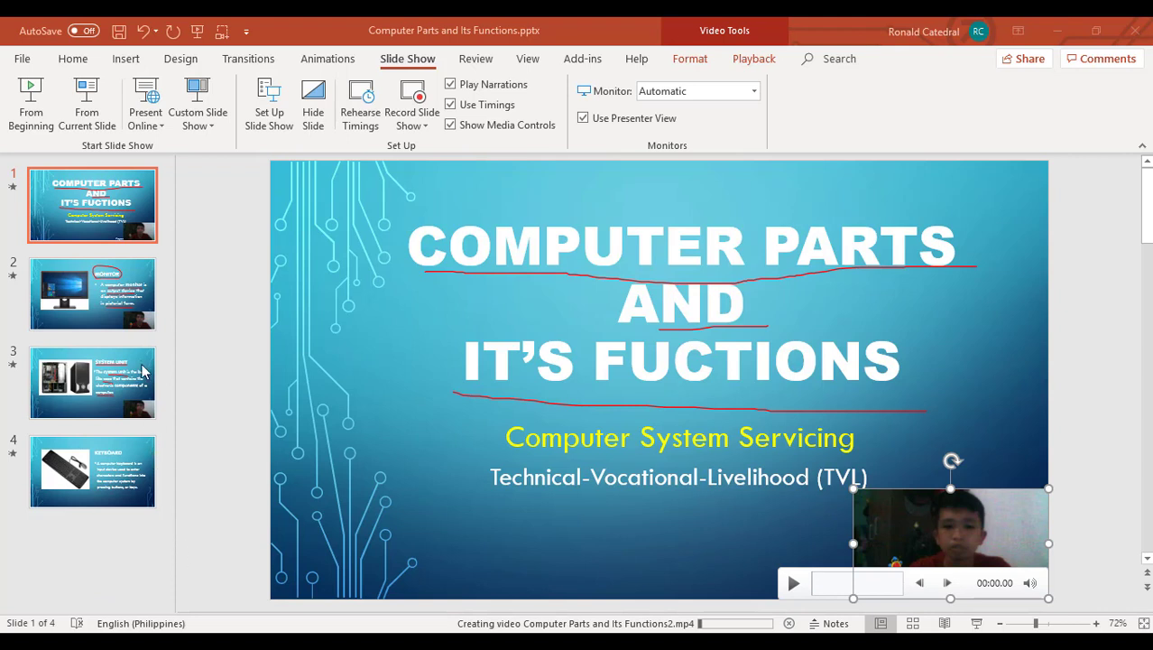
Deselect the webcam video on the slide while the MP4 export finishes rendering.
click(133, 427)
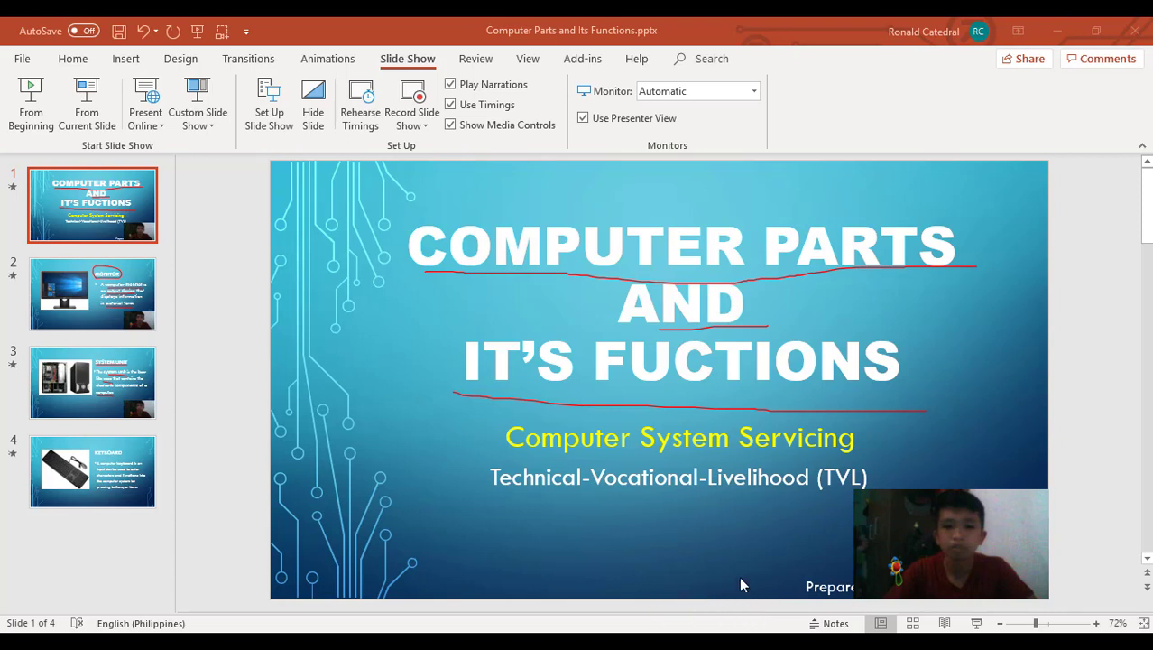
Open Computer Parts and Its Functions2.mp4 from the ICT-CSS folder via its right-click menu.
mouse_move(226, 643)
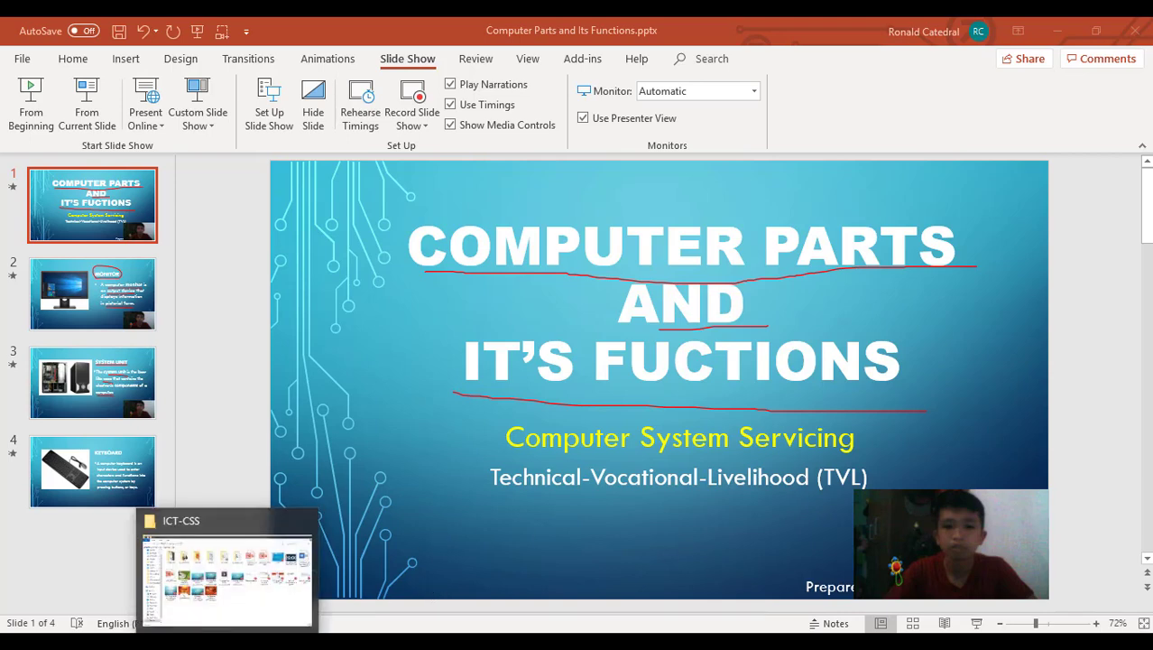
click(225, 643)
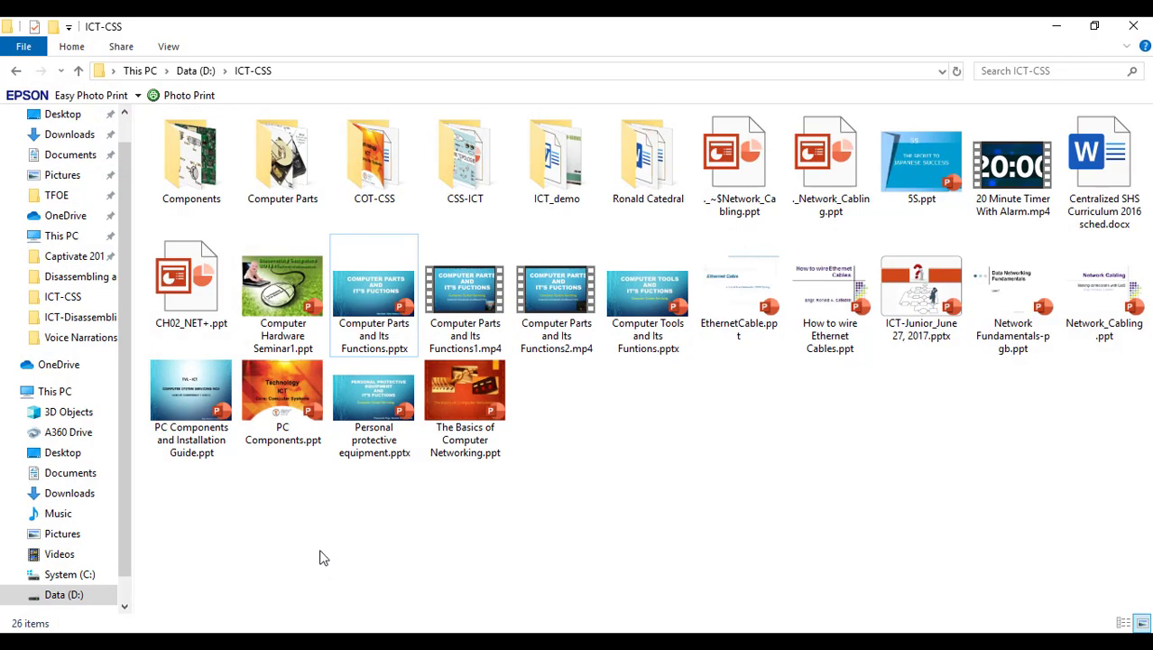
click(647, 305)
click(596, 307)
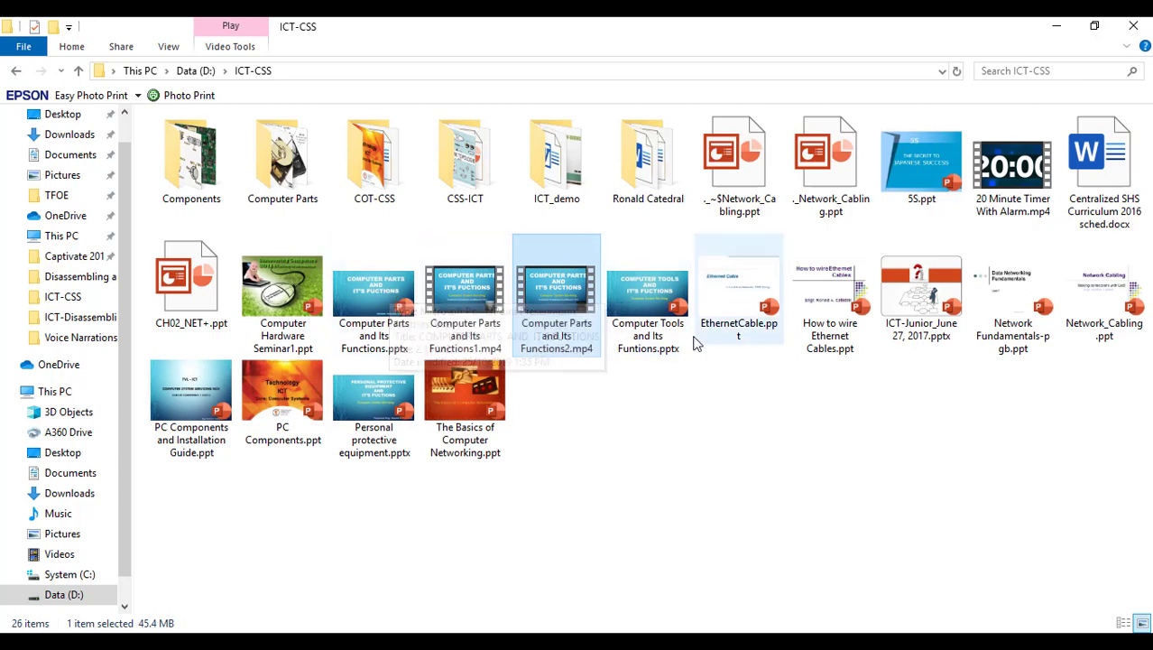
right_click(568, 303)
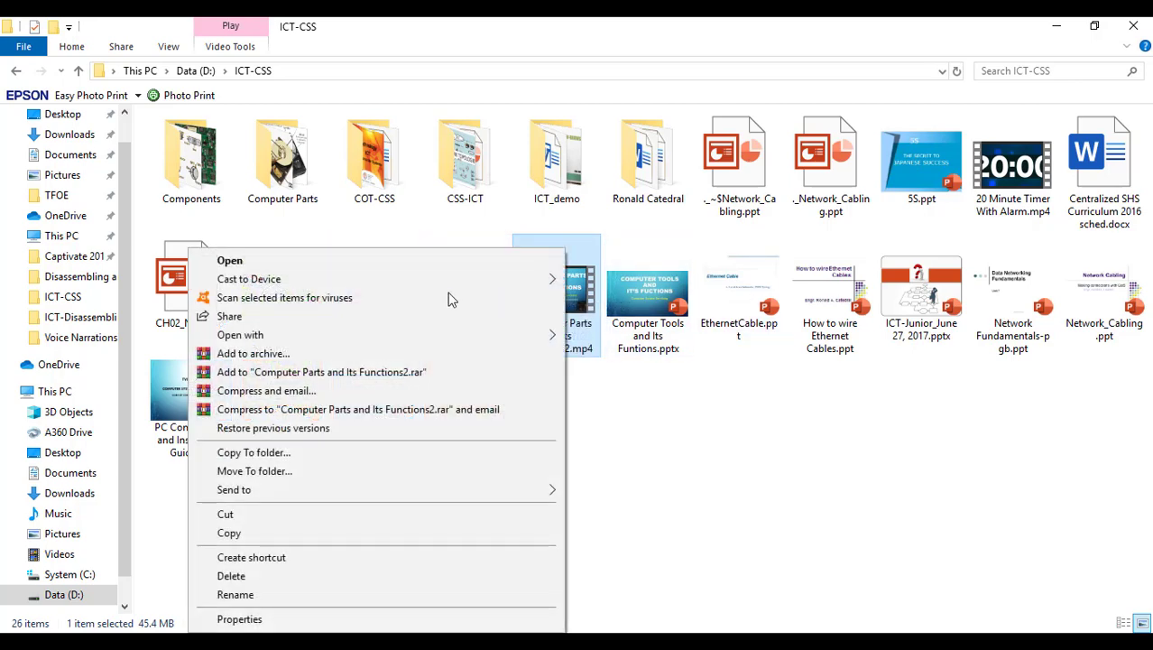
click(281, 259)
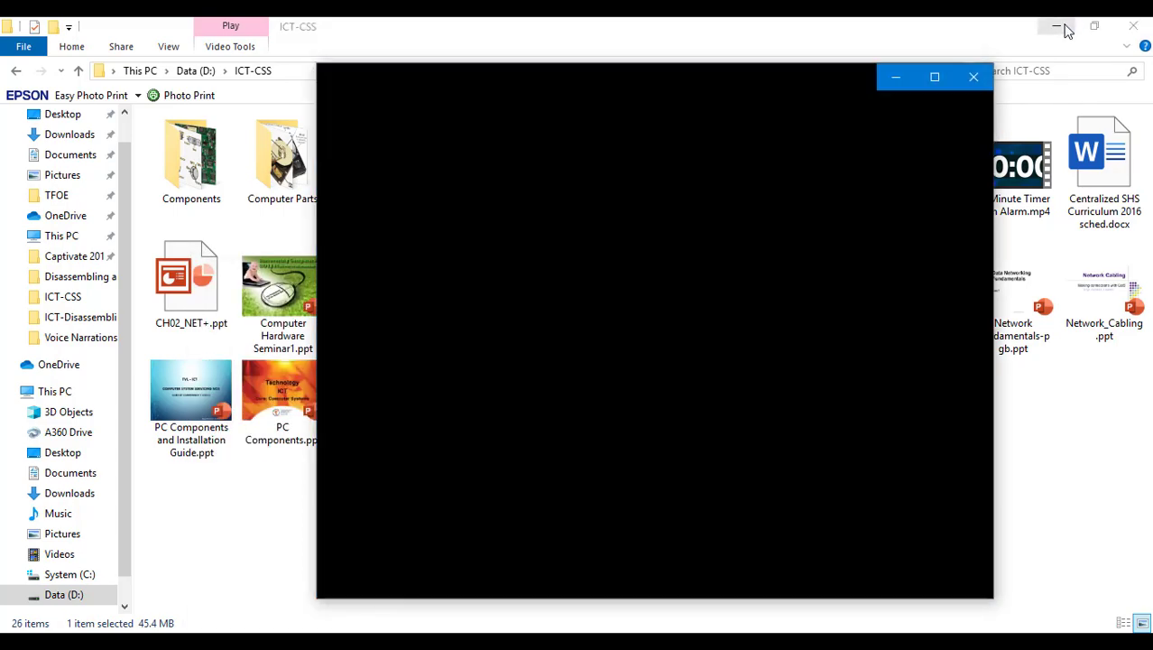
Skim the exported video in Movies & TV from the monitor slide through to the keyboard slide at the end.
click(1057, 26)
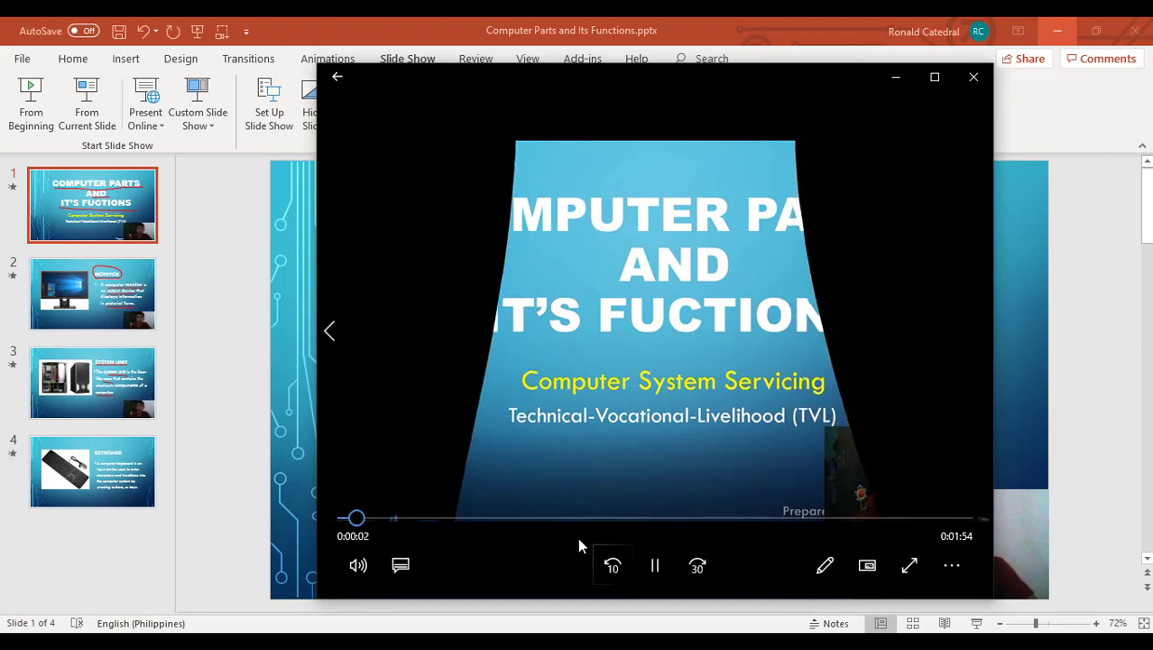
click(446, 519)
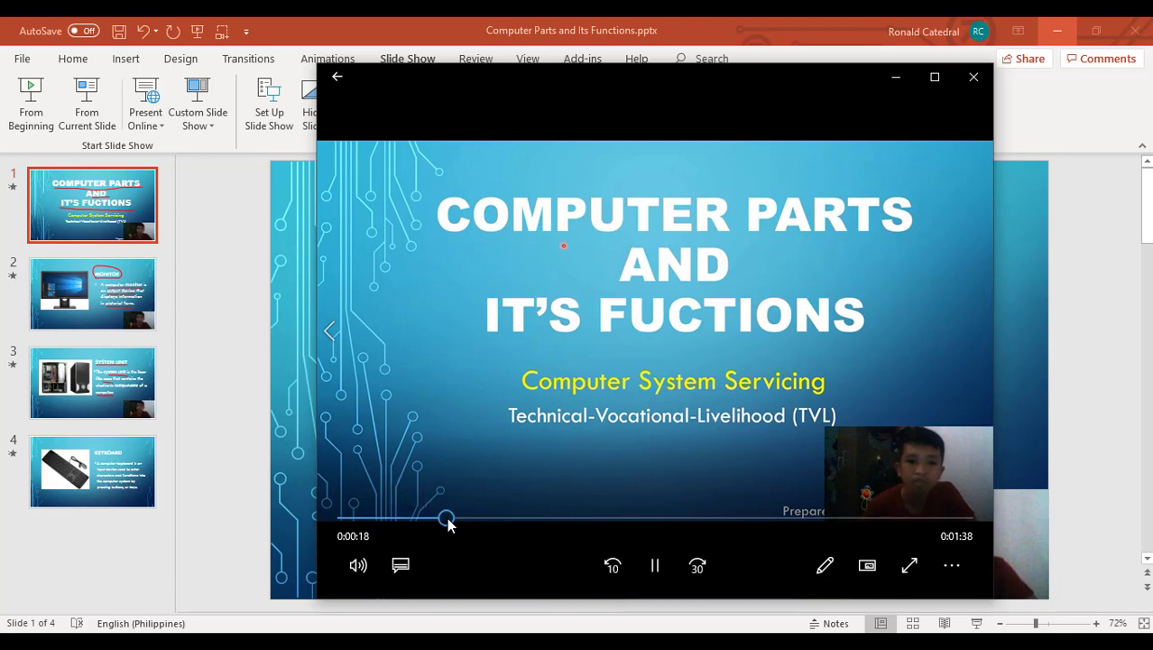
click(499, 519)
click(618, 518)
click(706, 519)
click(769, 519)
click(824, 519)
click(901, 518)
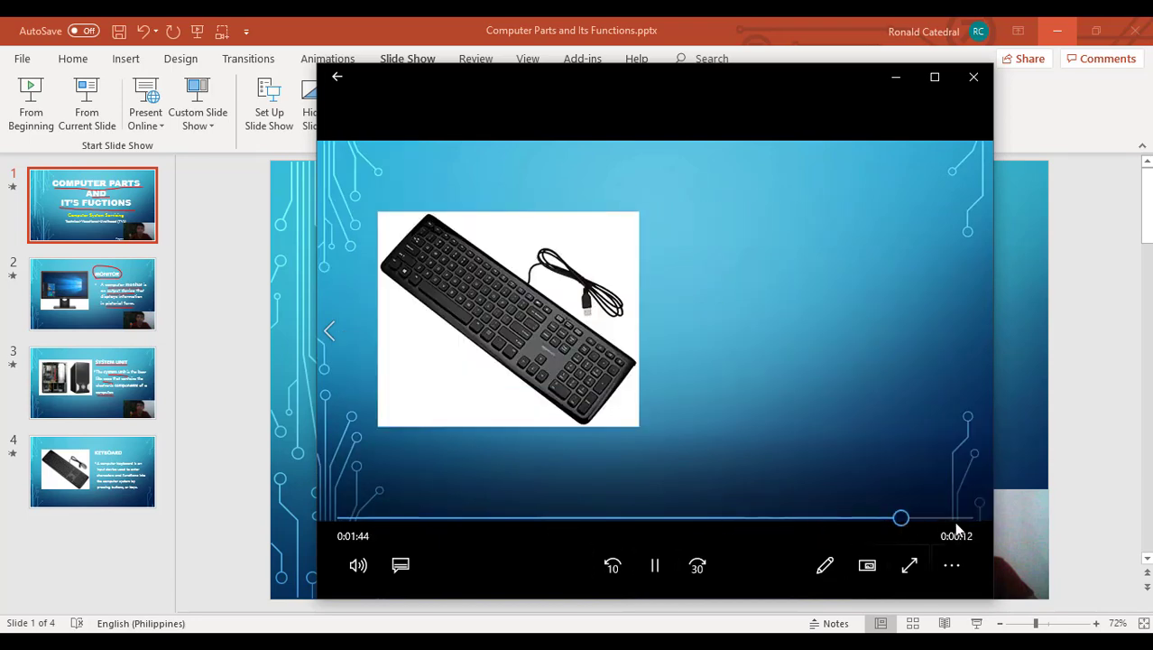
click(955, 519)
Close the video player and minimize PowerPoint to show the desktop and Snap Camera window.
click(984, 80)
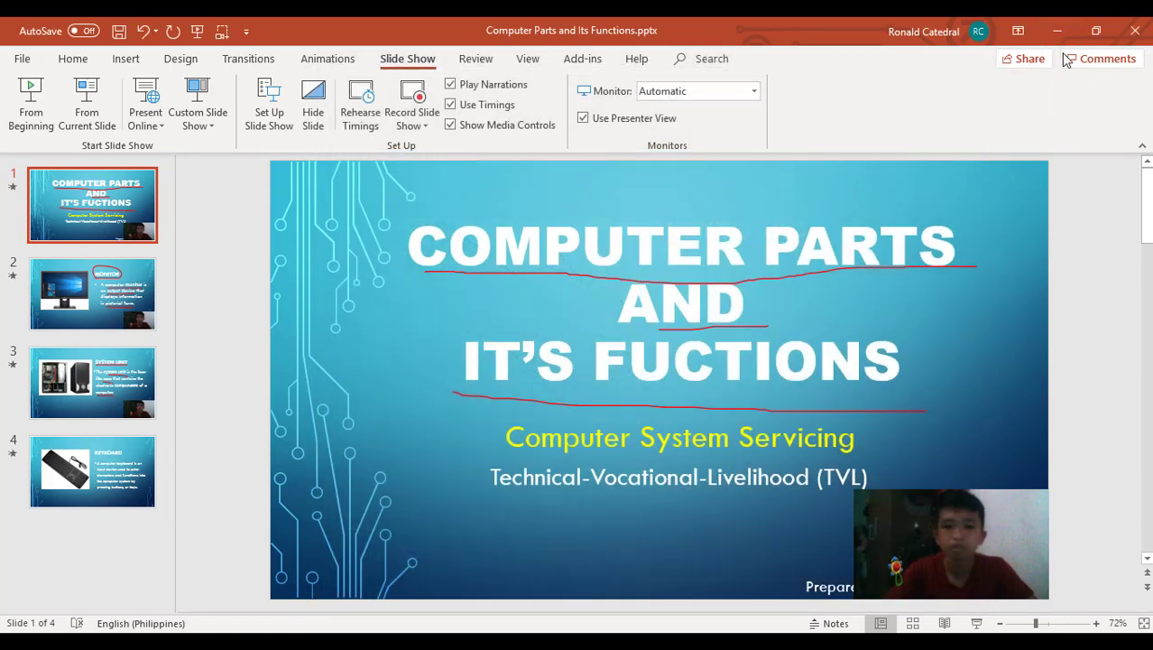
click(1066, 32)
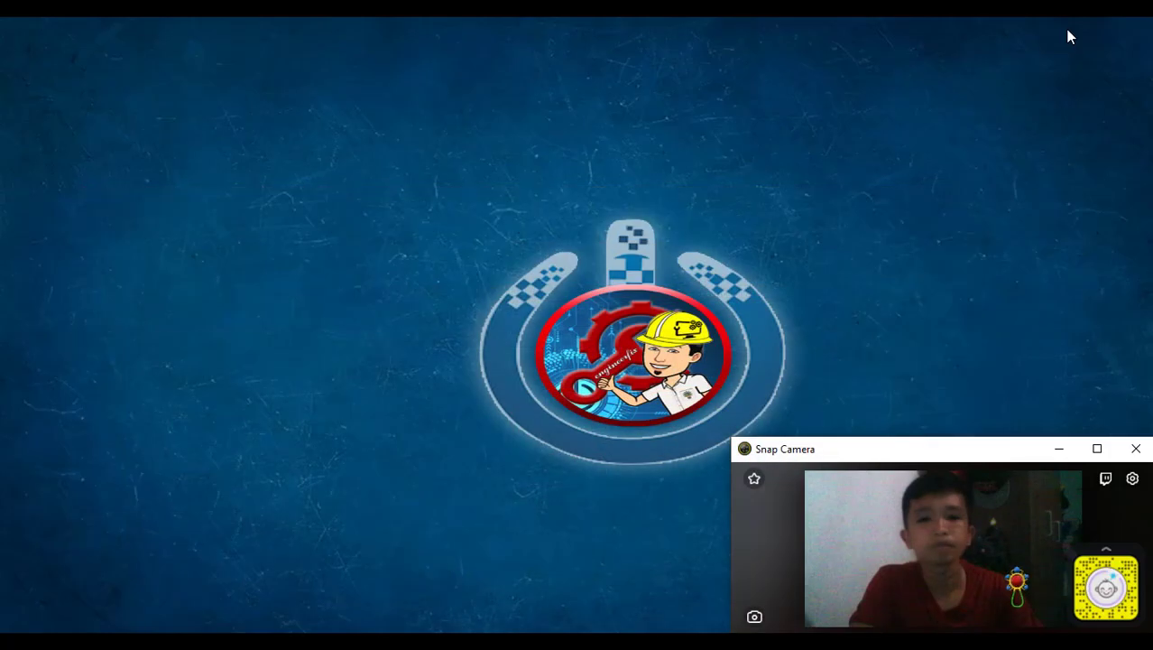